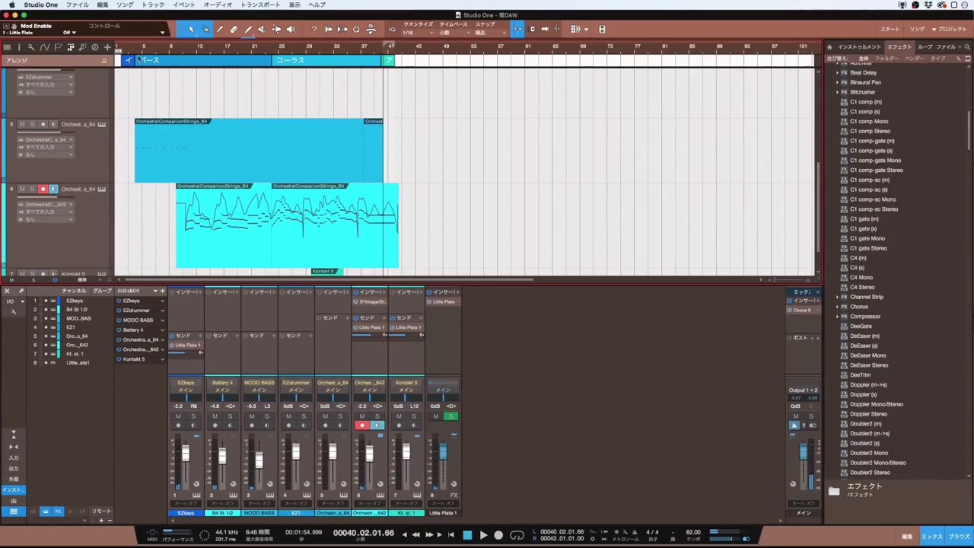
Step: Import the two vocal audio files from the Finder as new audio tracks below the Kontakt 5 track, starting at the song's beginning
{"action": "left_click", "coordinate": [130, 53]}
{"action": "scroll", "coordinate": [276, 133], "scroll_direction": "down", "scroll_amount": 2}
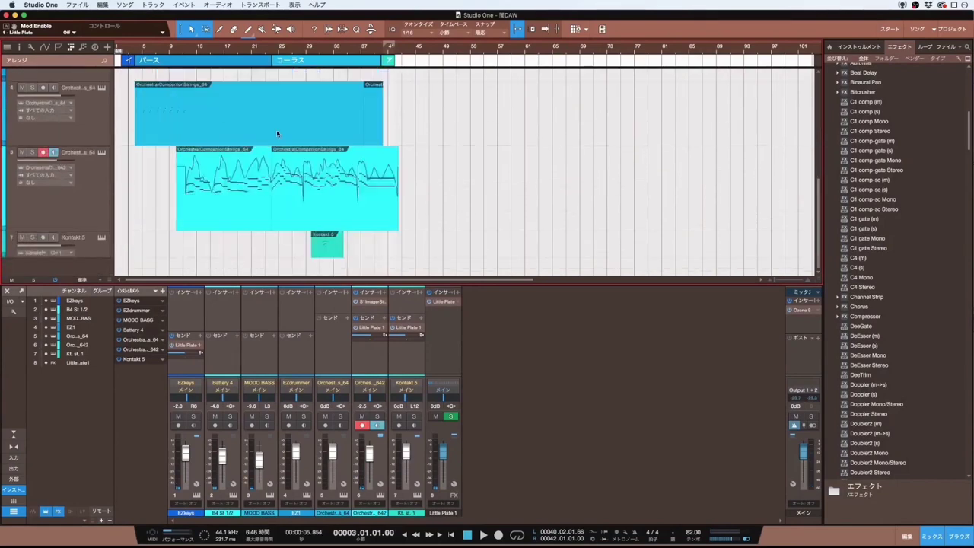
{"action": "scroll", "coordinate": [289, 152], "scroll_direction": "up", "scroll_amount": 5}
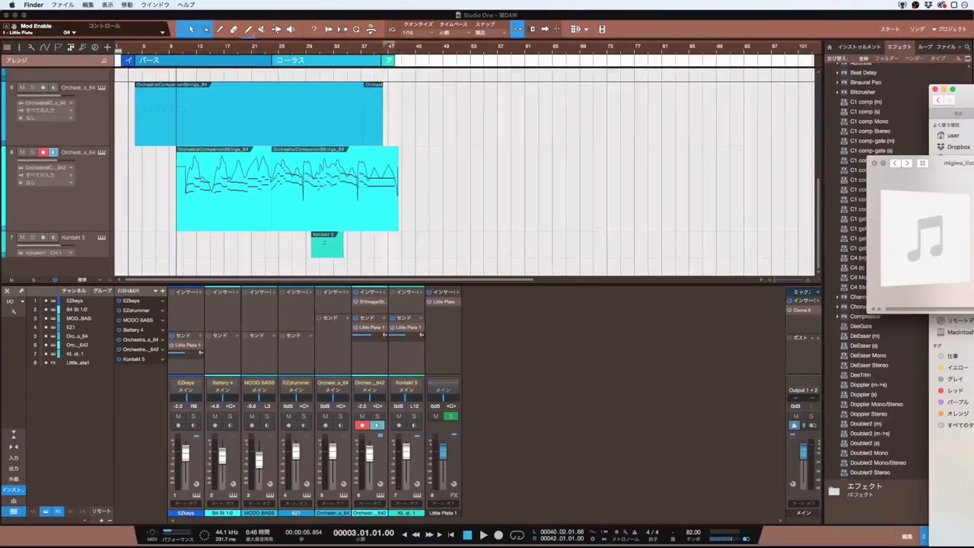
{"action": "left_click_drag", "start_coordinate": [924, 239], "coordinate": [120, 269]}
{"action": "left_click", "coordinate": [444, 204]}
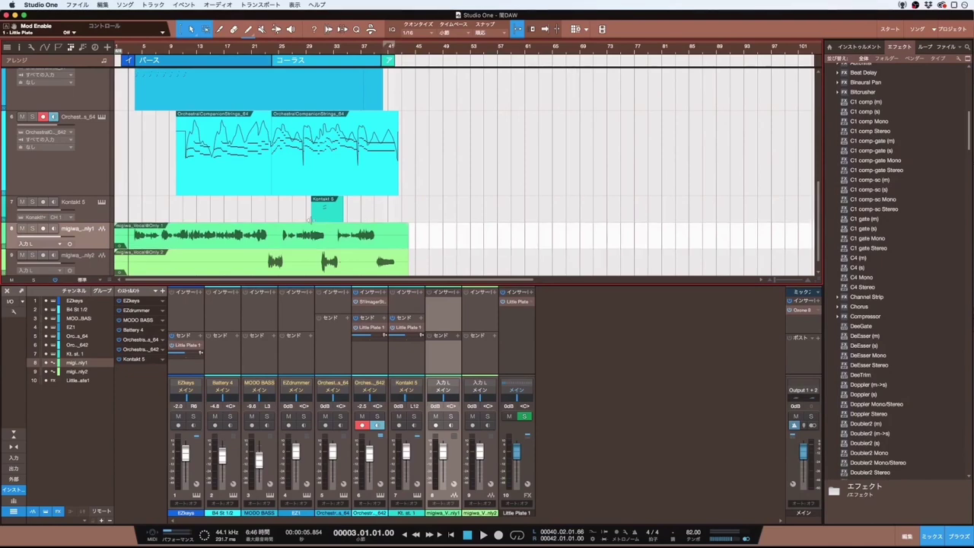
Step: Place the playhead at bar 24, the start of the chorus section
{"action": "scroll", "coordinate": [312, 221], "scroll_direction": "up", "scroll_amount": 5}
{"action": "left_click", "coordinate": [271, 50]}
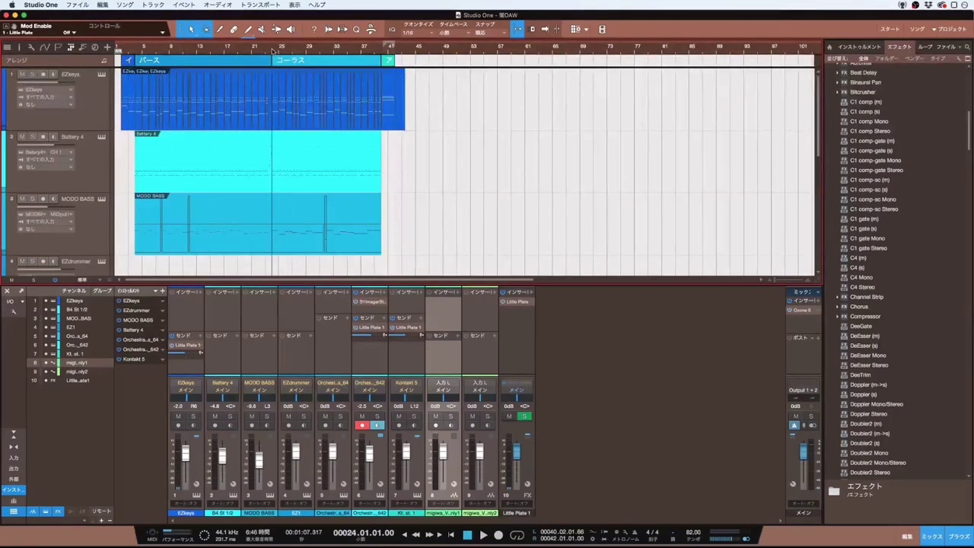
{"action": "scroll", "coordinate": [325, 166], "scroll_direction": "down", "scroll_amount": 5}
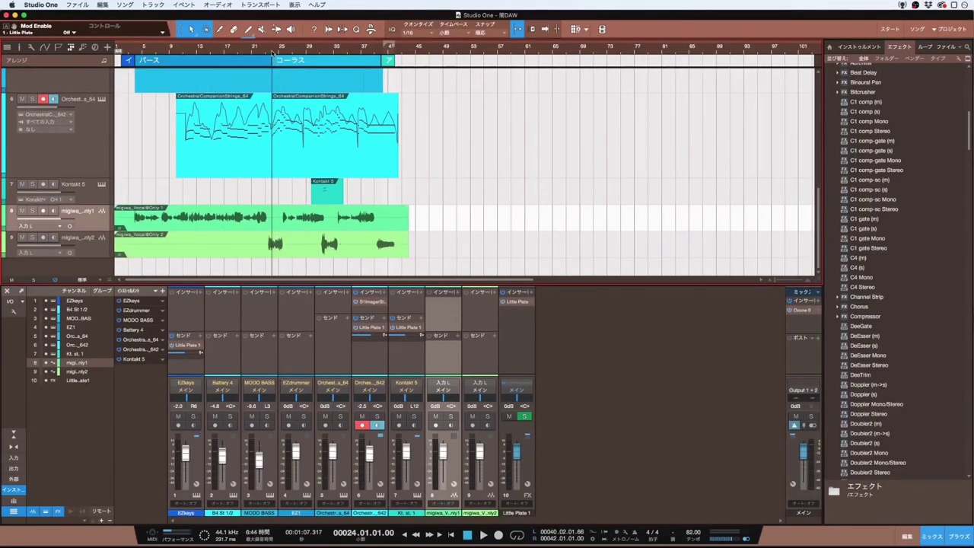
Step: Select the second and the first vocal event in turn to examine which sections each one covers
{"action": "left_click", "coordinate": [263, 234]}
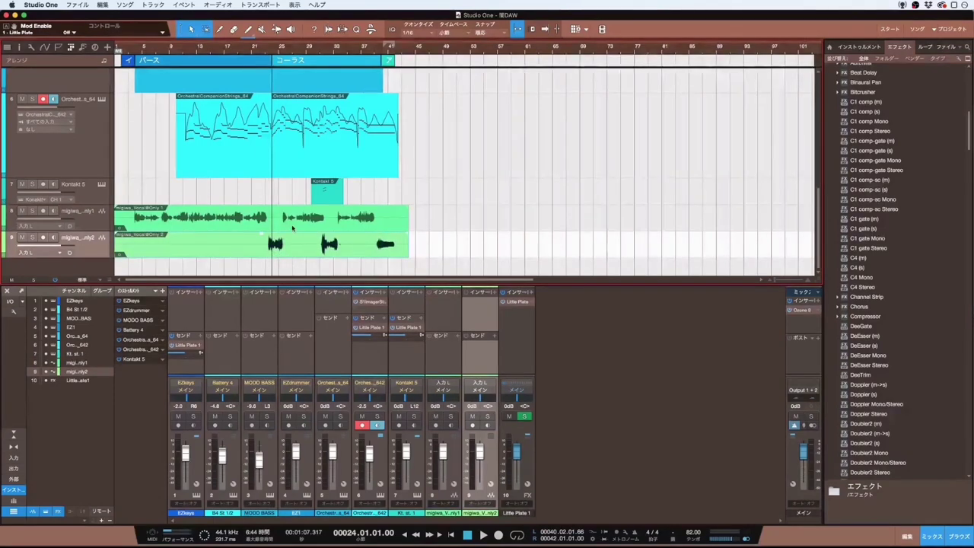
{"action": "left_click", "coordinate": [292, 226]}
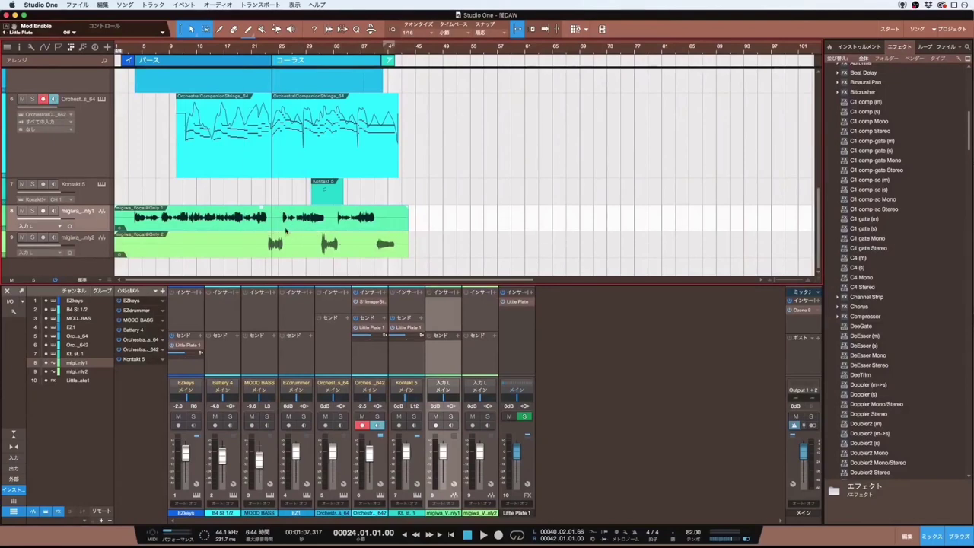
{"action": "left_click", "coordinate": [271, 258]}
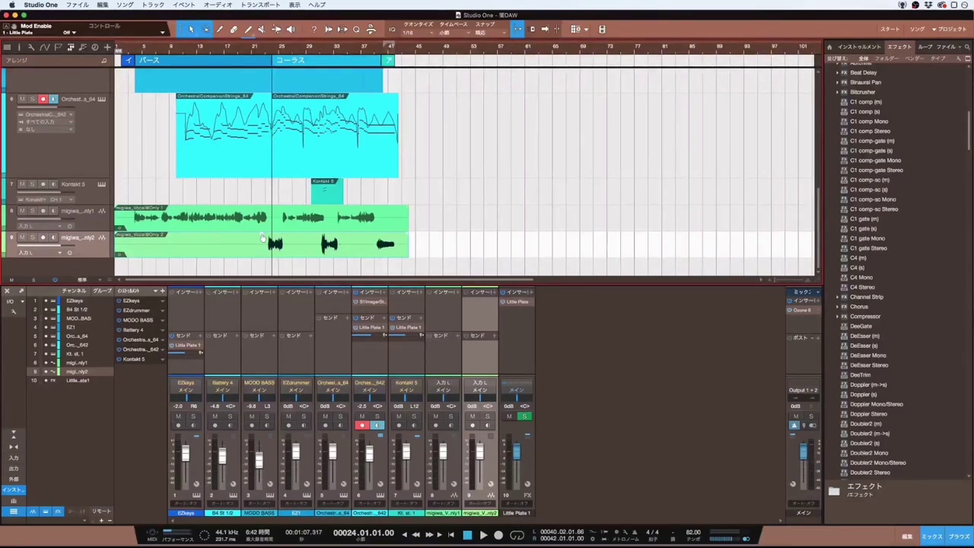
Step: Open the first vocal event in the Melodyne editor, with the phrases from bar 4 onward enlarged
{"action": "left_click", "coordinate": [188, 226]}
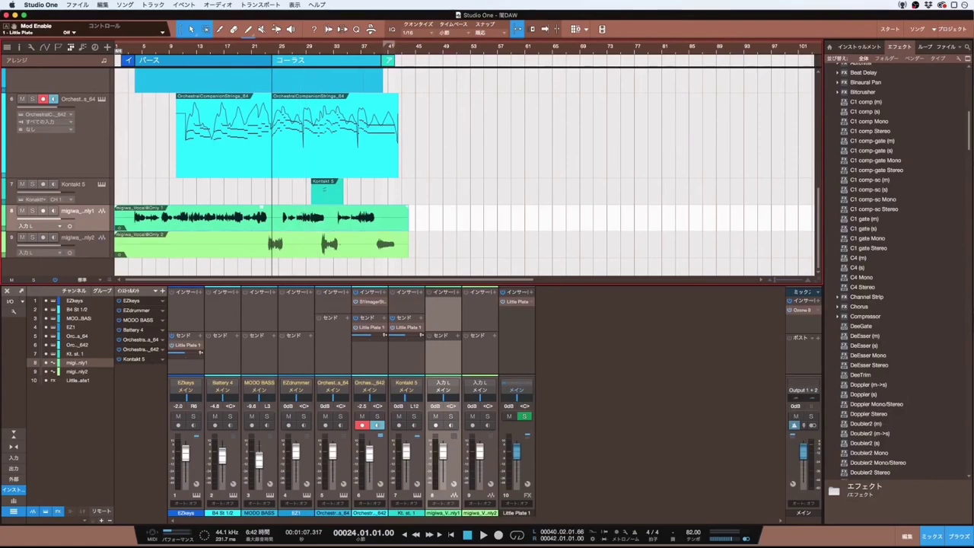
{"action": "key", "text": "F2"}
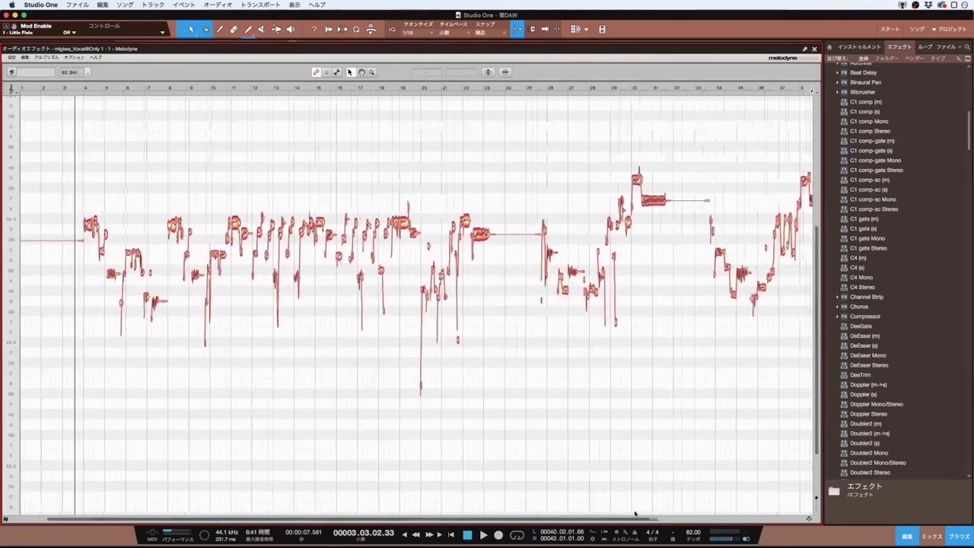
{"action": "scroll", "coordinate": [635, 515], "scroll_direction": "up", "scroll_amount": 6}
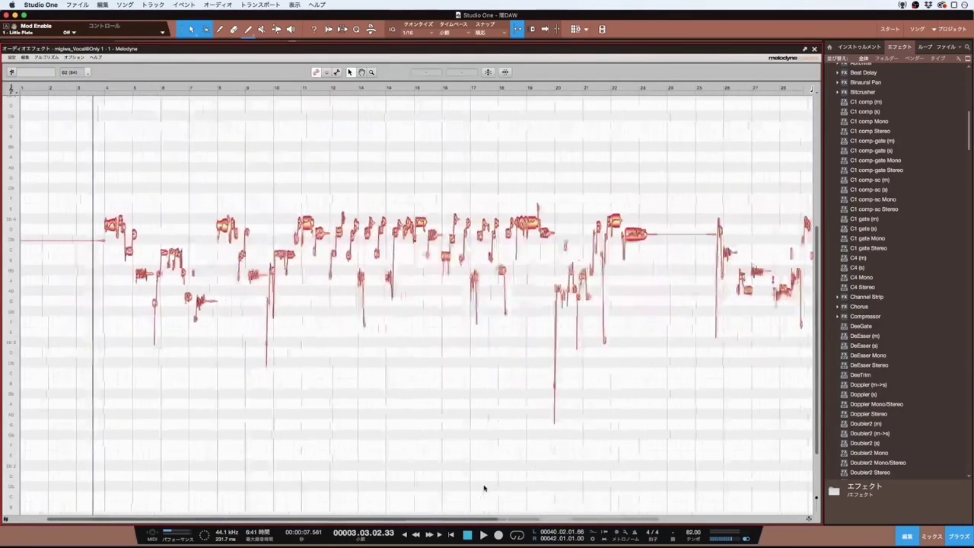
{"action": "scroll", "coordinate": [334, 421], "scroll_direction": "up", "scroll_amount": 3}
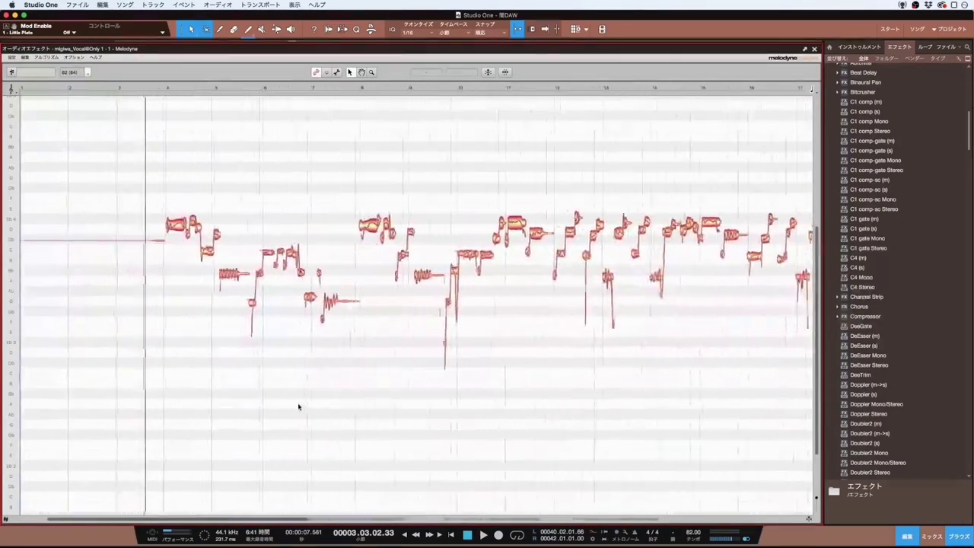
{"action": "left_click", "coordinate": [265, 88]}
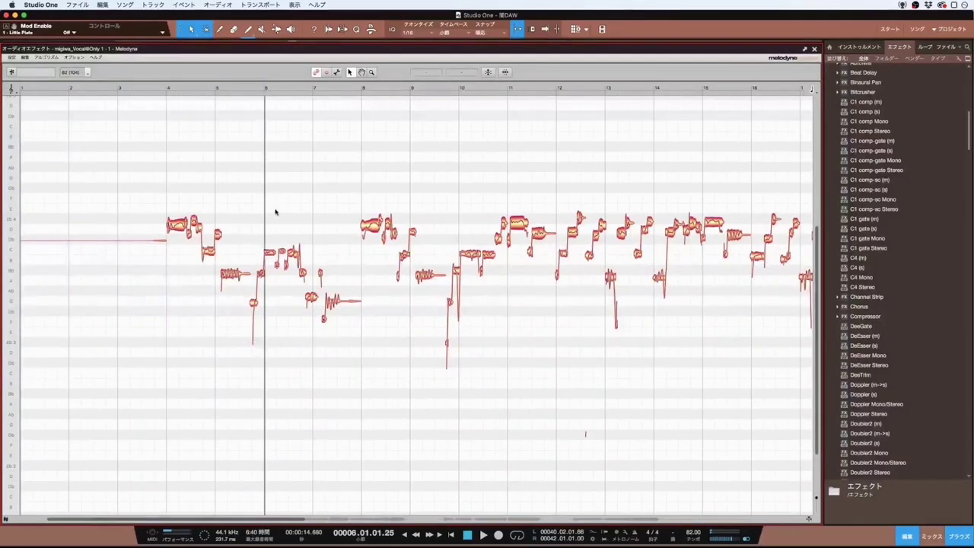
{"action": "left_click_drag", "start_coordinate": [265, 238], "coordinate": [311, 280]}
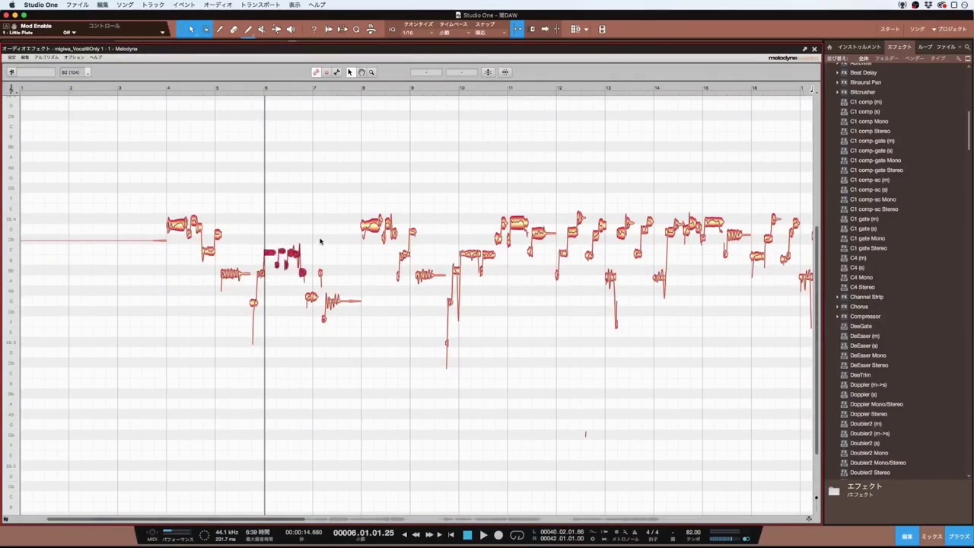
{"action": "left_click", "coordinate": [313, 226]}
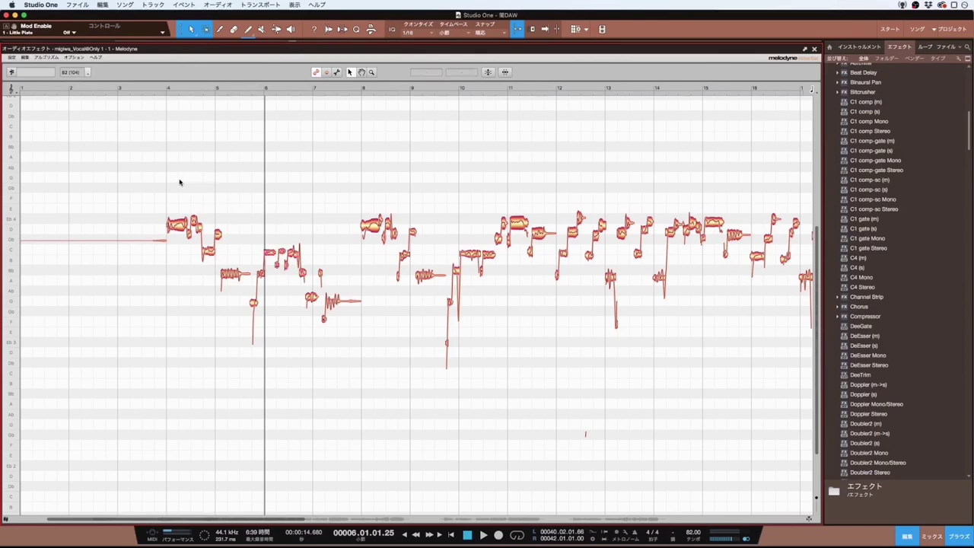
Step: Correct the pitch centre of the vocal notes from bar 4 to bar 8 by 66 %, with snapping to E♭ major enabled
{"action": "left_click_drag", "start_coordinate": [179, 182], "coordinate": [330, 333]}
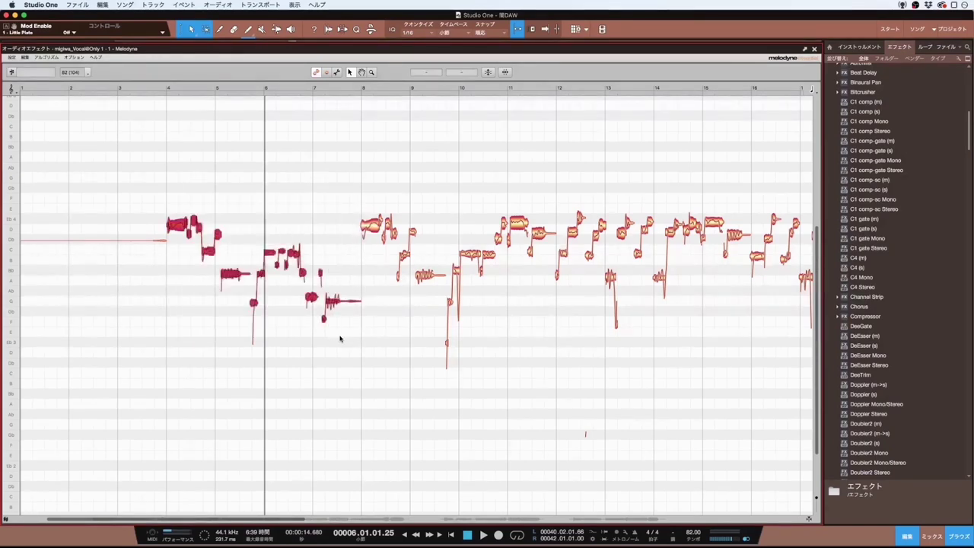
{"action": "left_click", "coordinate": [489, 73]}
{"action": "left_click", "coordinate": [365, 86]}
{"action": "left_click_drag", "start_coordinate": [385, 62], "coordinate": [436, 63]}
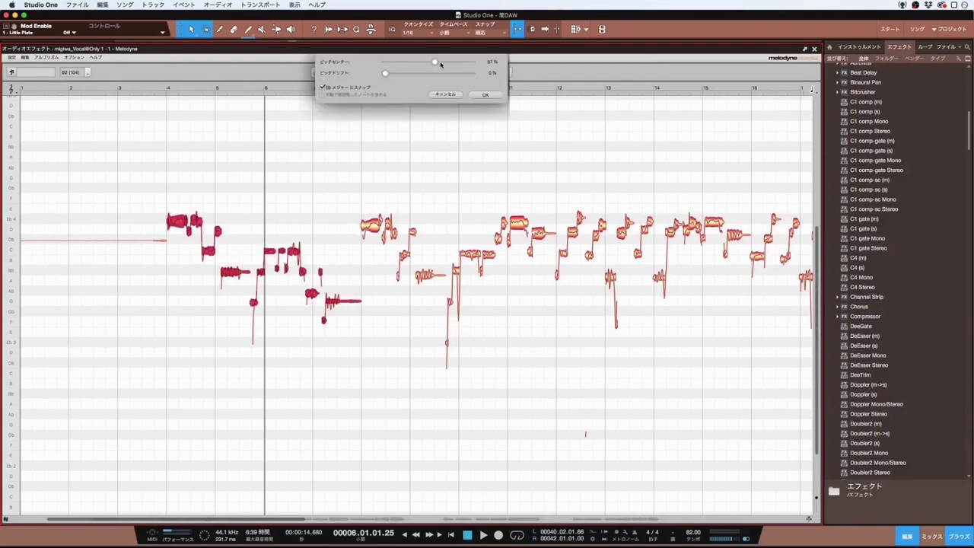
{"action": "left_click", "coordinate": [440, 63]}
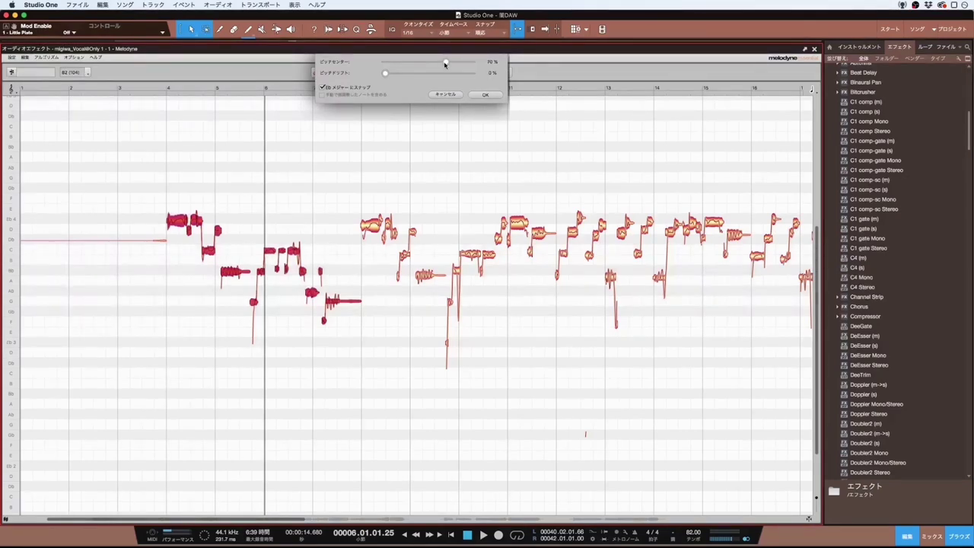
{"action": "left_click_drag", "start_coordinate": [440, 65], "coordinate": [439, 65]}
{"action": "left_click", "coordinate": [485, 96]}
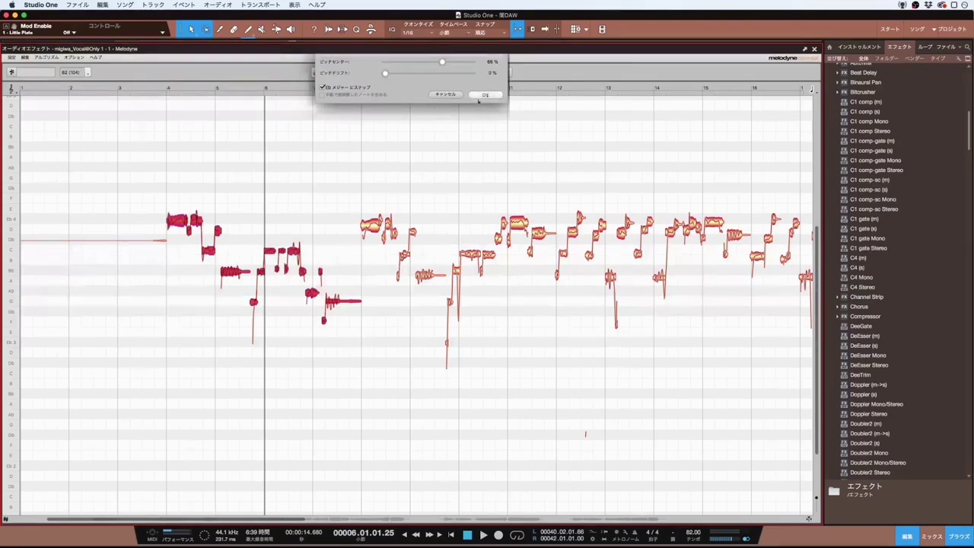
{"action": "left_click", "coordinate": [485, 96]}
Step: Undo and redo the pitch correction of the bar 4 to 8 notes to compare both versions
{"action": "left_click_drag", "start_coordinate": [478, 242], "coordinate": [550, 320]}
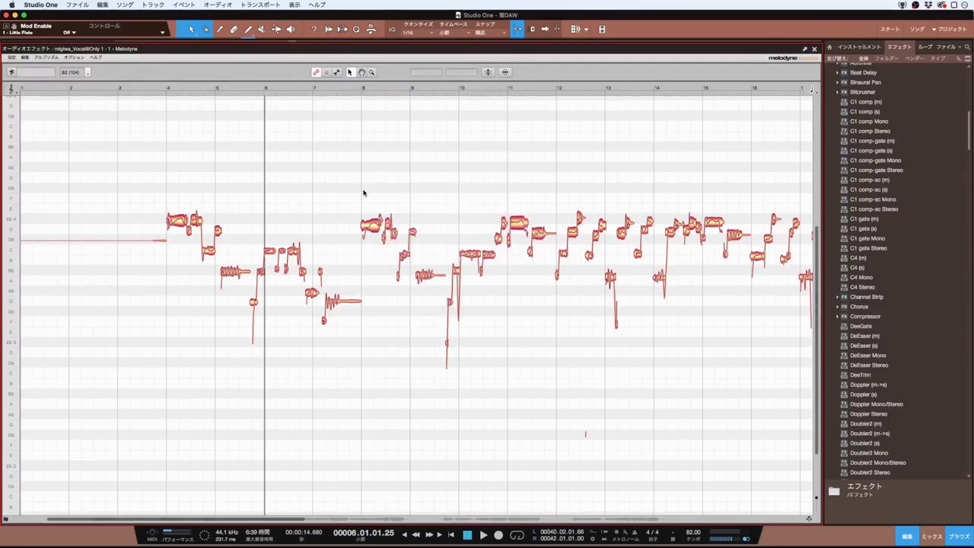
{"action": "key", "text": "super+z"}
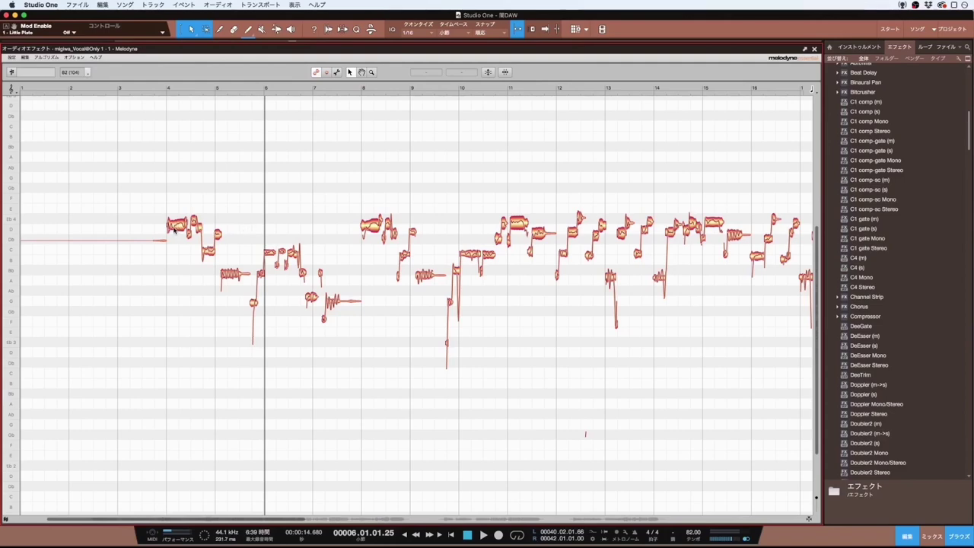
{"action": "key", "text": "super+z"}
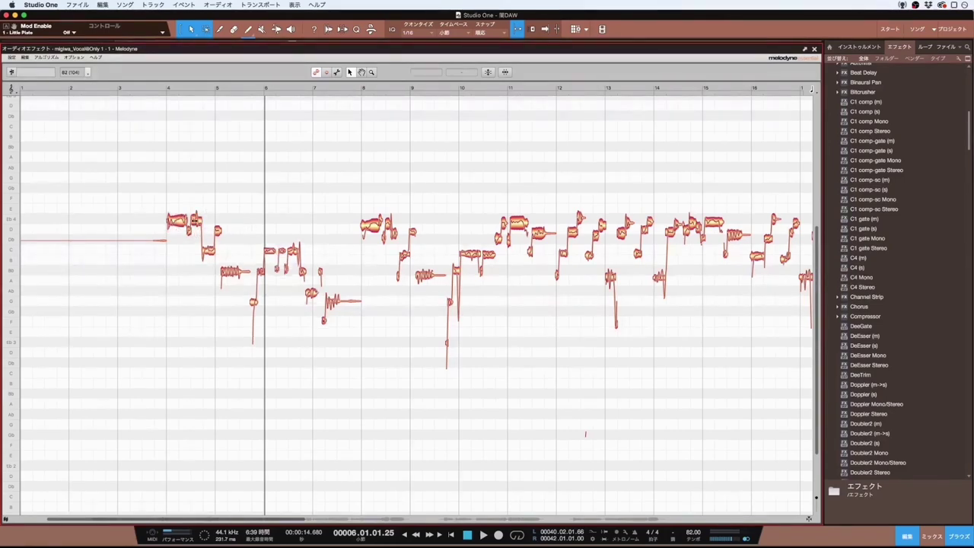
Step: Select all vocal notes from bar 8 to the end and correct their pitch centres, toggling the E♭ major snap option
{"action": "left_click_drag", "start_coordinate": [362, 180], "coordinate": [740, 396]}
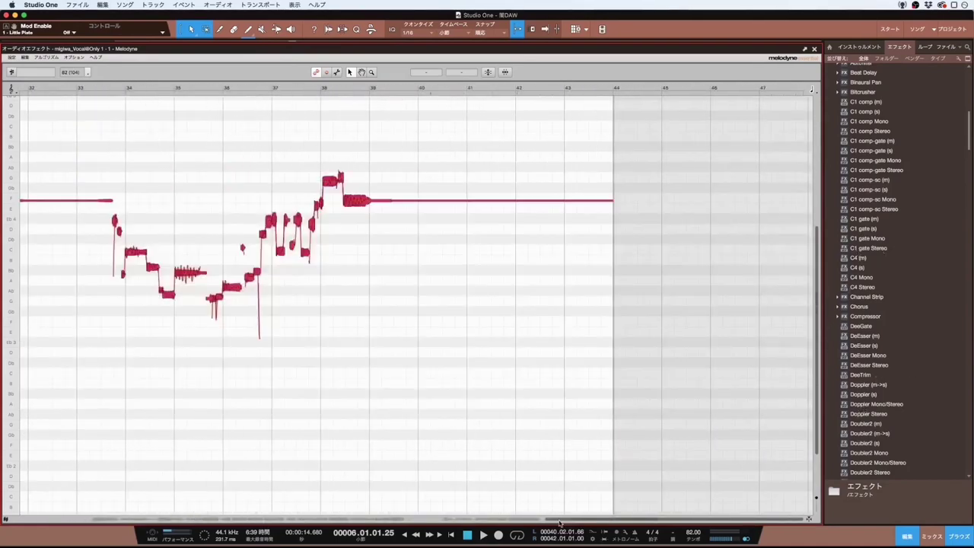
{"action": "left_click_drag", "start_coordinate": [561, 522], "coordinate": [210, 493]}
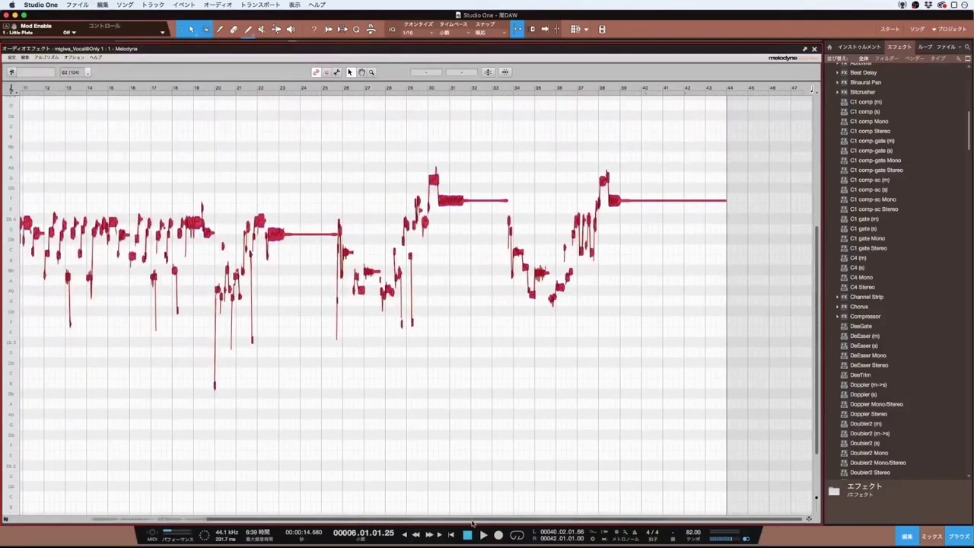
{"action": "left_click_drag", "start_coordinate": [472, 524], "coordinate": [435, 502]}
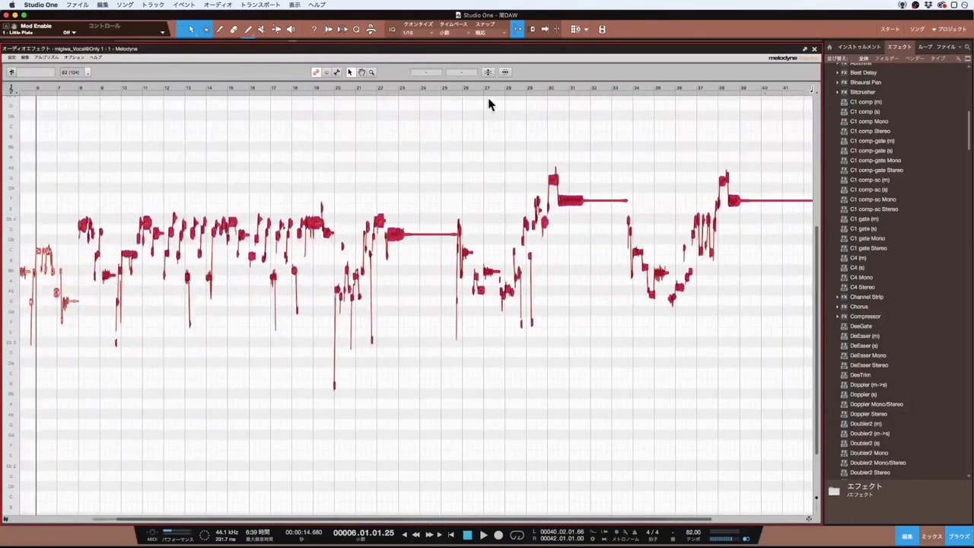
{"action": "left_click", "coordinate": [488, 71]}
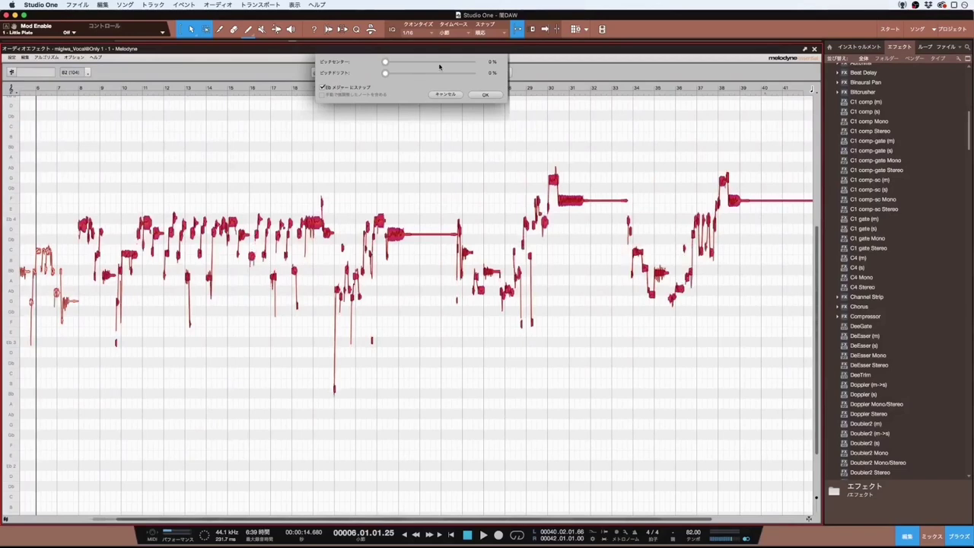
{"action": "left_click", "coordinate": [339, 89]}
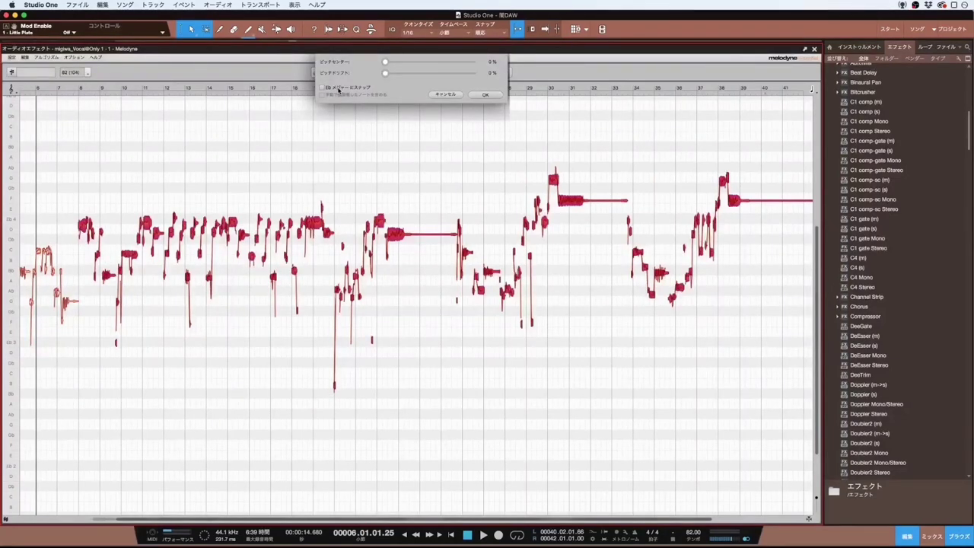
{"action": "left_click", "coordinate": [340, 90]}
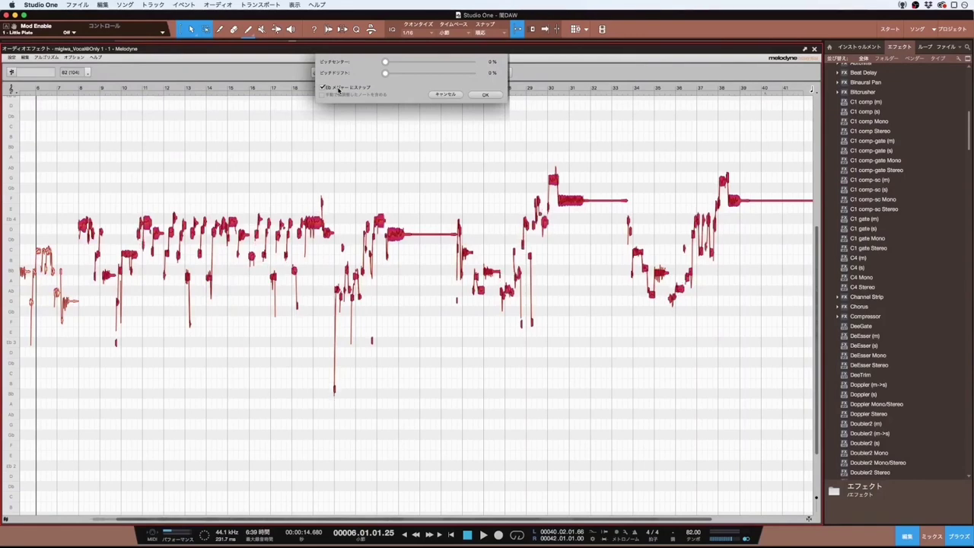
{"action": "left_click", "coordinate": [339, 89]}
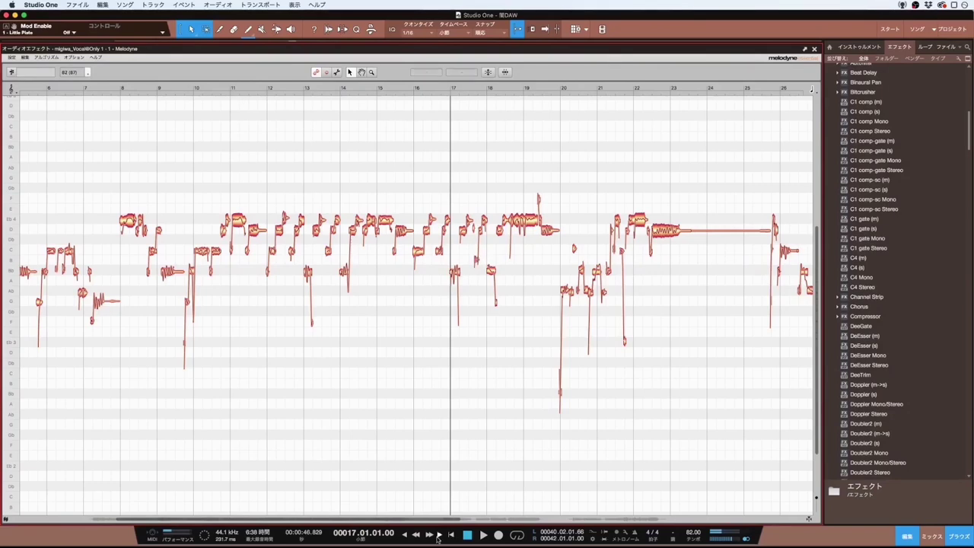
Step: Inspect the B♭3 vocal note at bar 17 and leave the Melodyne editor for the arrangement
{"action": "scroll", "coordinate": [421, 456], "scroll_direction": "right", "scroll_amount": 5}
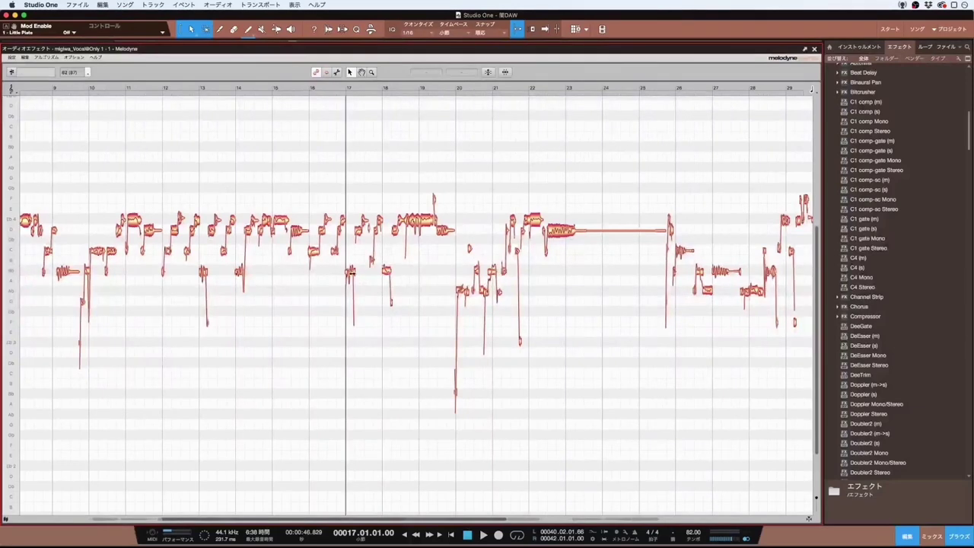
{"action": "left_click", "coordinate": [351, 274]}
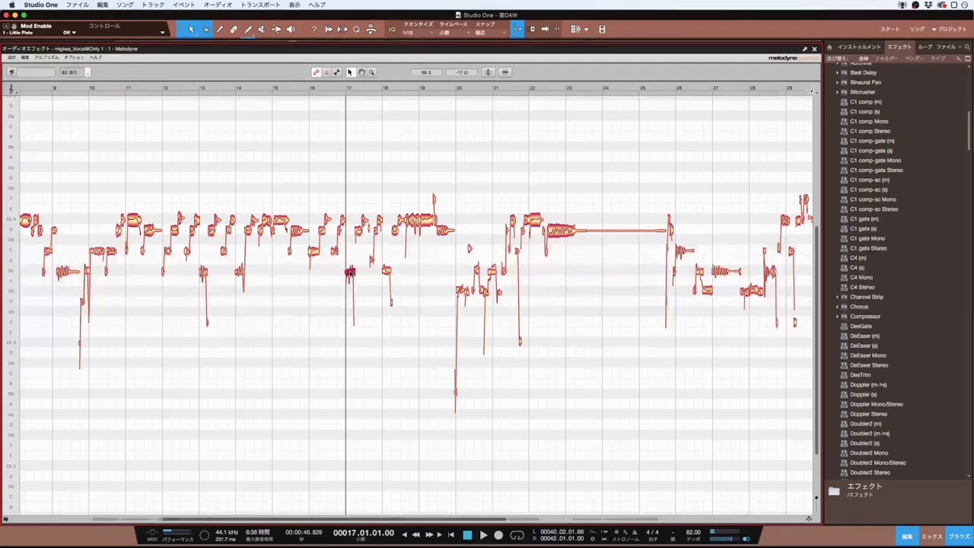
{"action": "key", "text": "F2"}
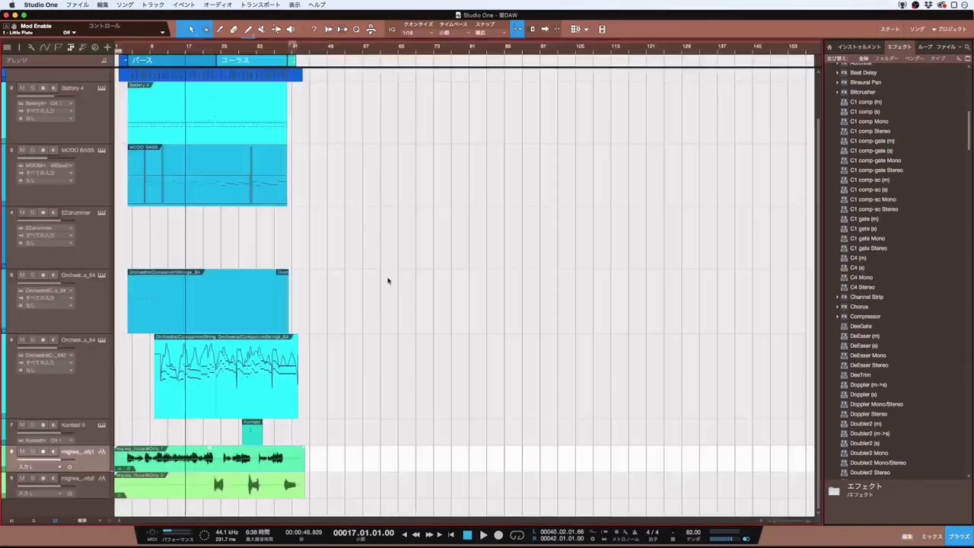
Step: Open the EZkeys part in the note editor and move the playhead to bar 18
{"action": "scroll", "coordinate": [221, 114], "scroll_direction": "up", "scroll_amount": 2}
{"action": "left_click", "coordinate": [219, 114]}
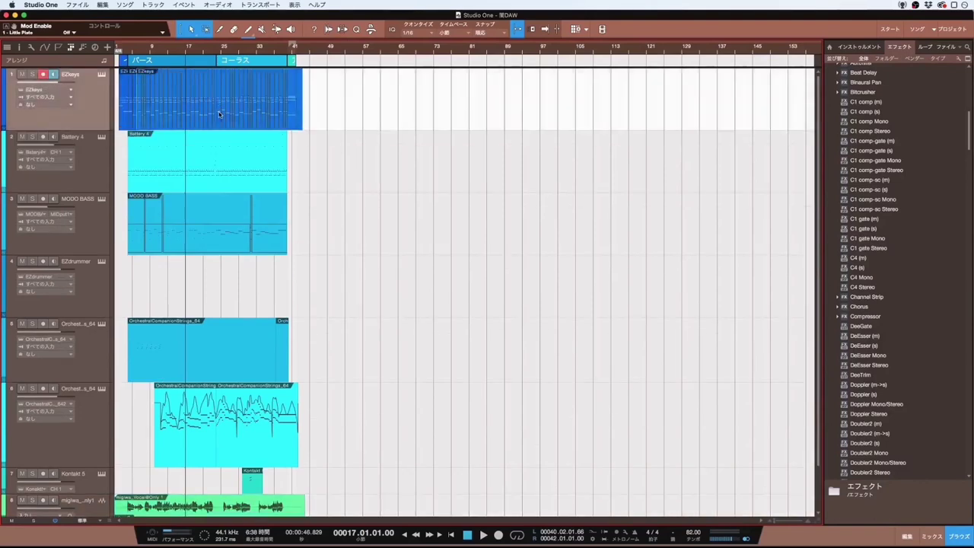
{"action": "double_click", "coordinate": [219, 114]}
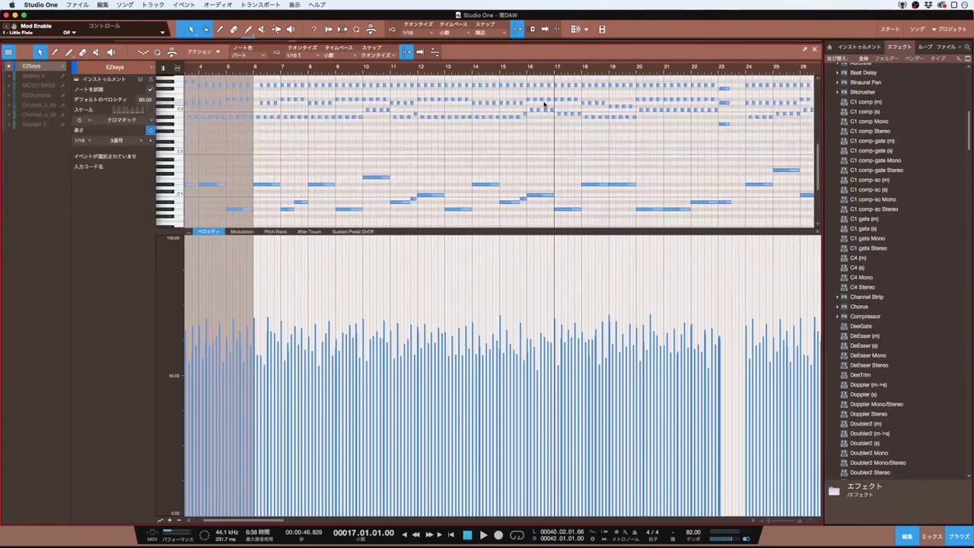
{"action": "left_click", "coordinate": [583, 72]}
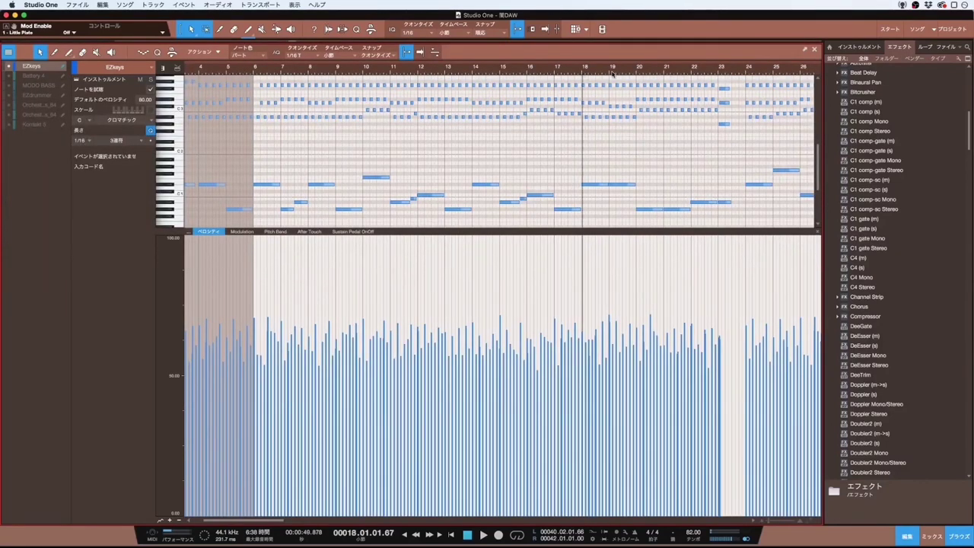
Step: Move the playhead to bar 19 and examine the second orchestral strings part's notes around that bar
{"action": "left_click", "coordinate": [611, 71]}
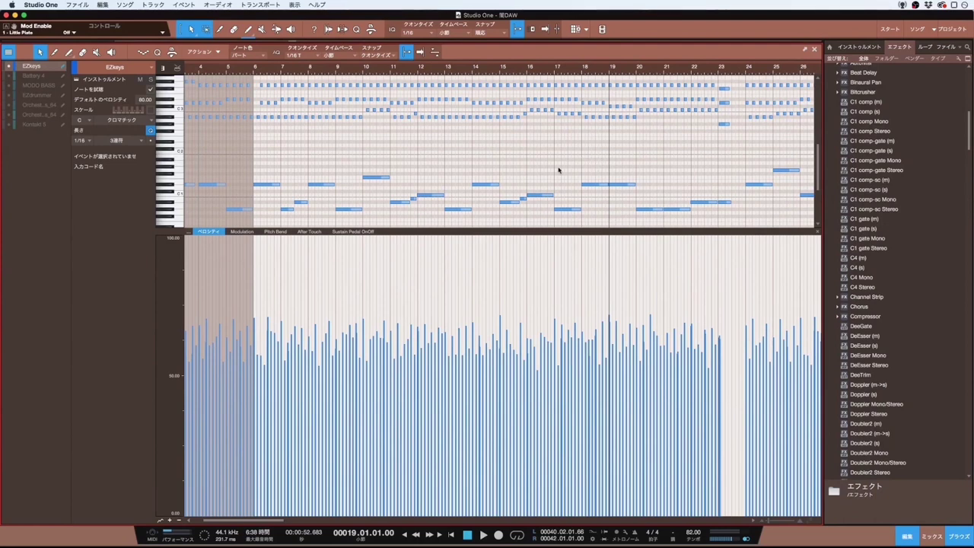
{"action": "key", "text": "F2"}
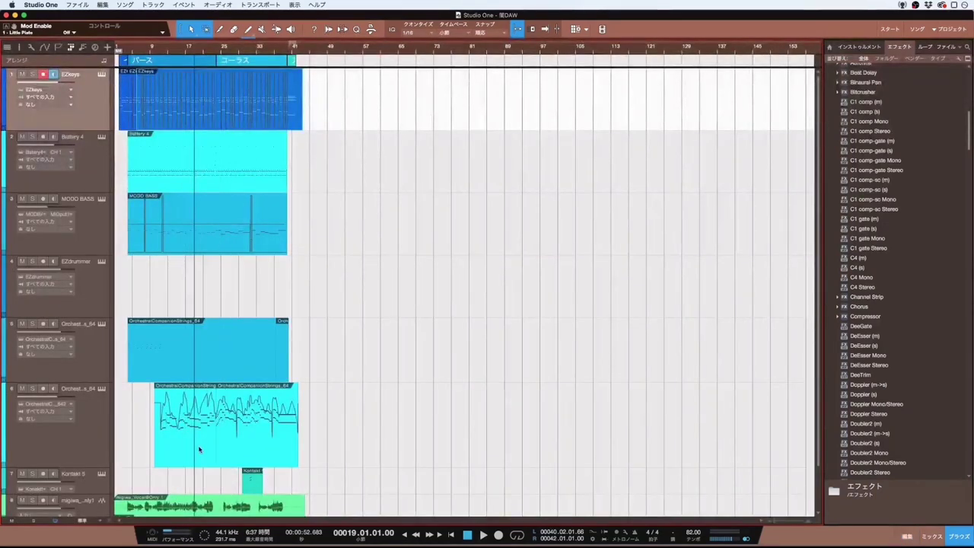
{"action": "left_click", "coordinate": [200, 449]}
{"action": "key", "text": "F2"}
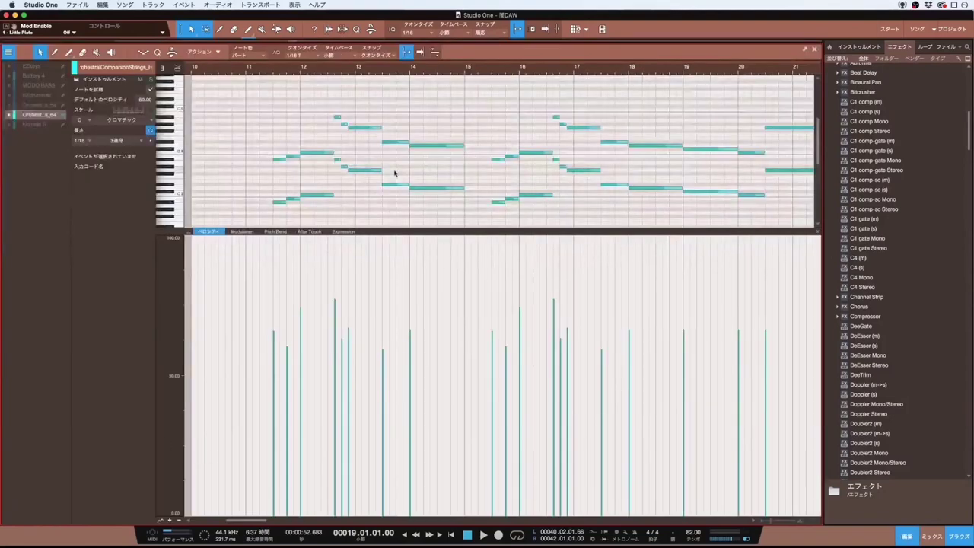
{"action": "key", "text": "F2"}
{"action": "scroll", "coordinate": [204, 320], "scroll_direction": "down", "scroll_amount": 1}
Step: Open the first vocal in Melodyne and lower the D4 note after bar 19 to D♭4
{"action": "left_click", "coordinate": [204, 461]}
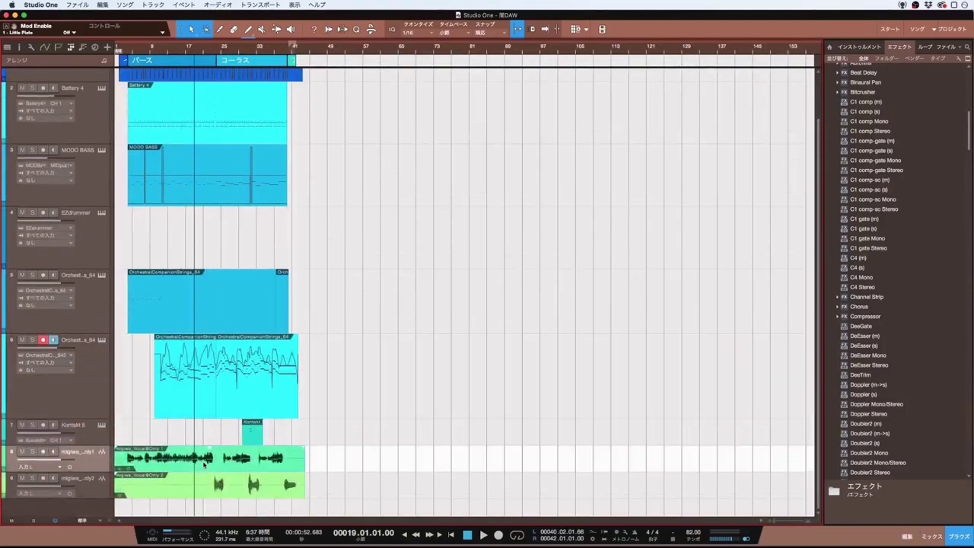
{"action": "key", "text": "F2"}
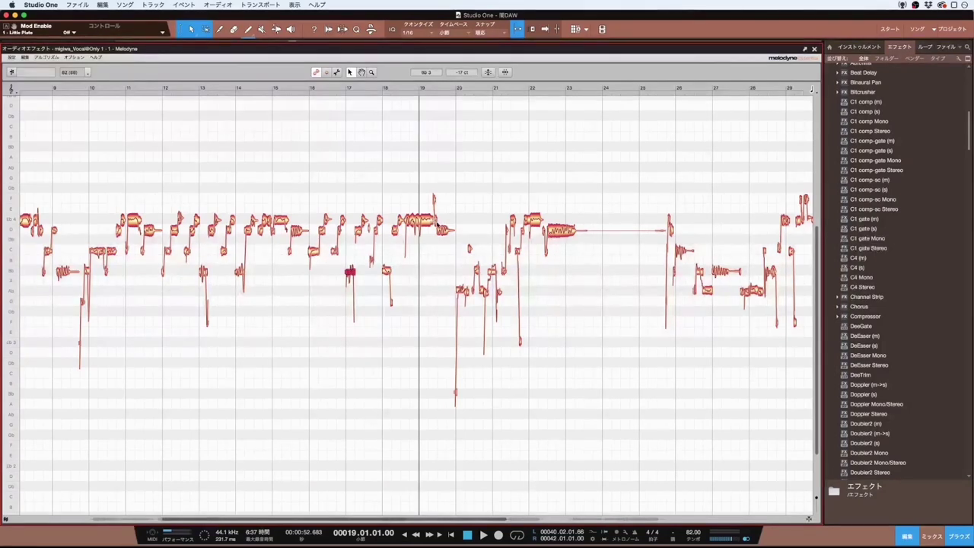
{"action": "left_click", "coordinate": [444, 231]}
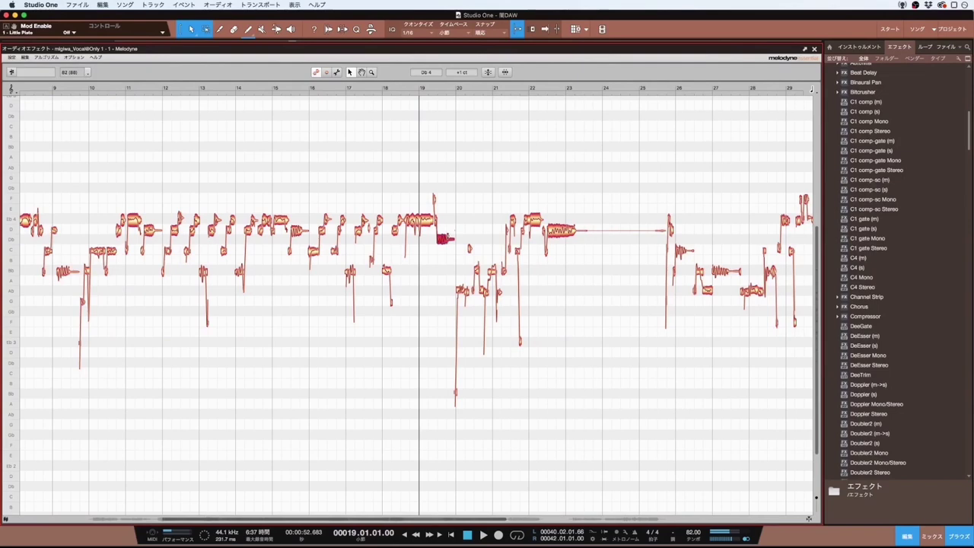
{"action": "key", "text": "F2"}
Step: Correct the pitch centres of the second vocal's bar 23 to 25 notes to about 76%, snapped to E♭ major
{"action": "scroll", "coordinate": [229, 87], "scroll_direction": "up", "scroll_amount": 2}
{"action": "double_click", "coordinate": [224, 110]}
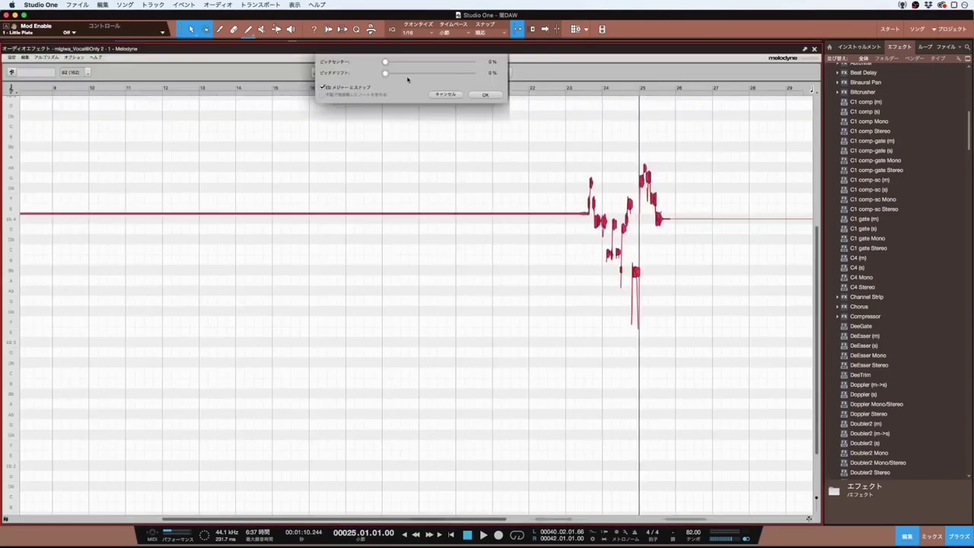
{"action": "left_click_drag", "start_coordinate": [386, 62], "coordinate": [451, 62]}
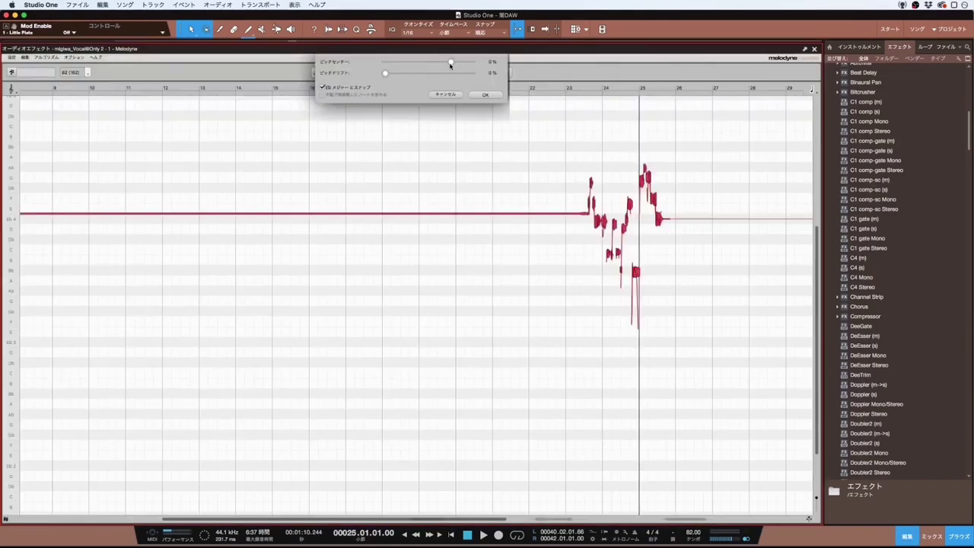
{"action": "left_click", "coordinate": [483, 94]}
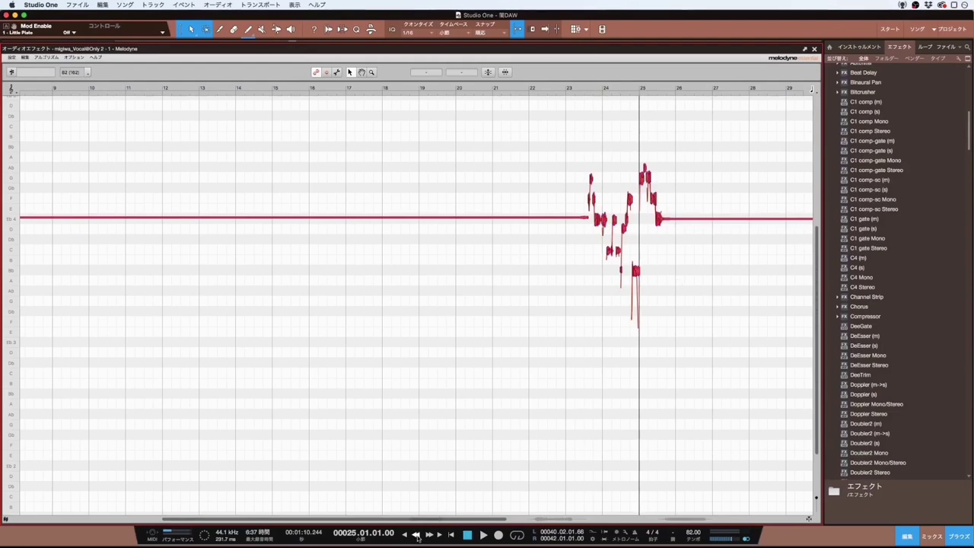
Step: Select the second vocal's notes from bar 31 to 34 and set their pitch centre correction to 77% with E♭ major snap
{"action": "scroll", "coordinate": [535, 515], "scroll_direction": "right", "scroll_amount": 10}
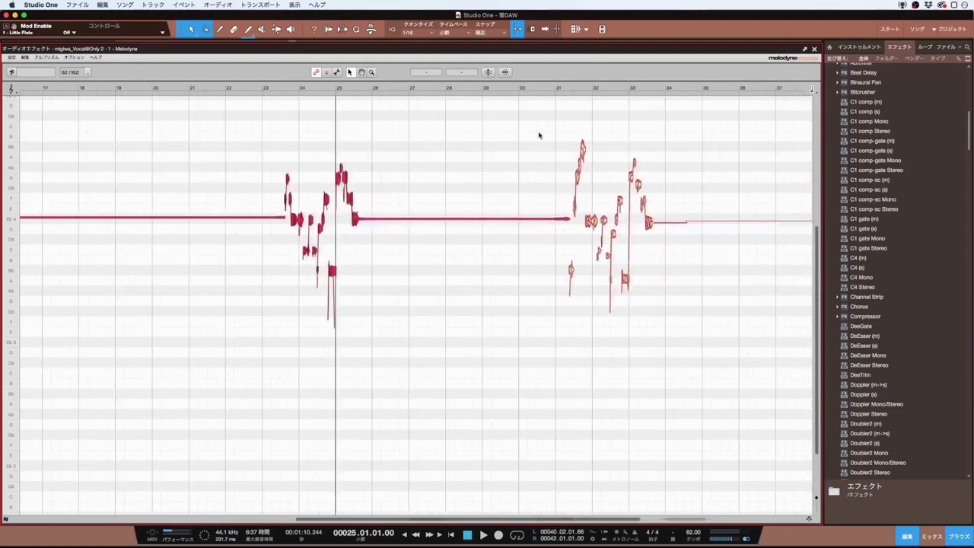
{"action": "left_click_drag", "start_coordinate": [539, 136], "coordinate": [704, 315]}
{"action": "left_click", "coordinate": [488, 73]}
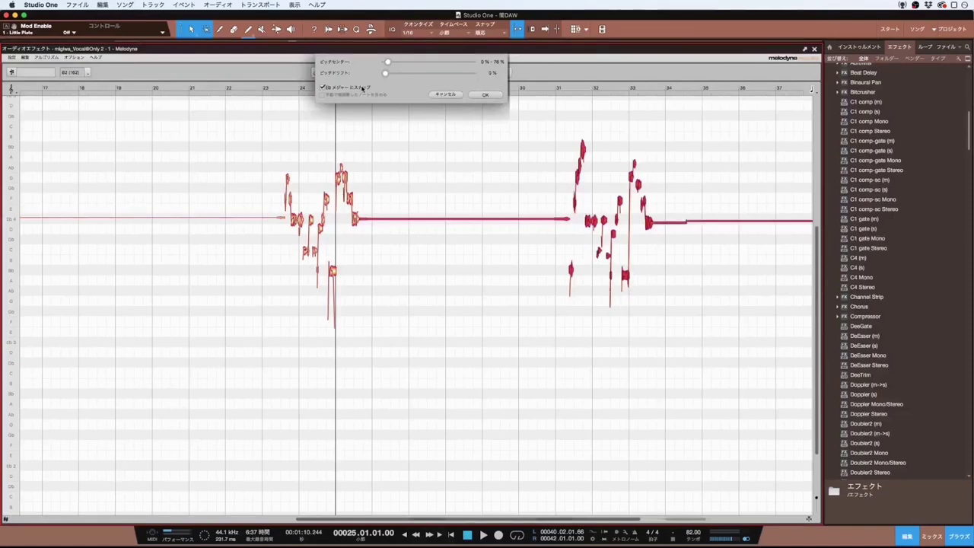
{"action": "left_click", "coordinate": [362, 88]}
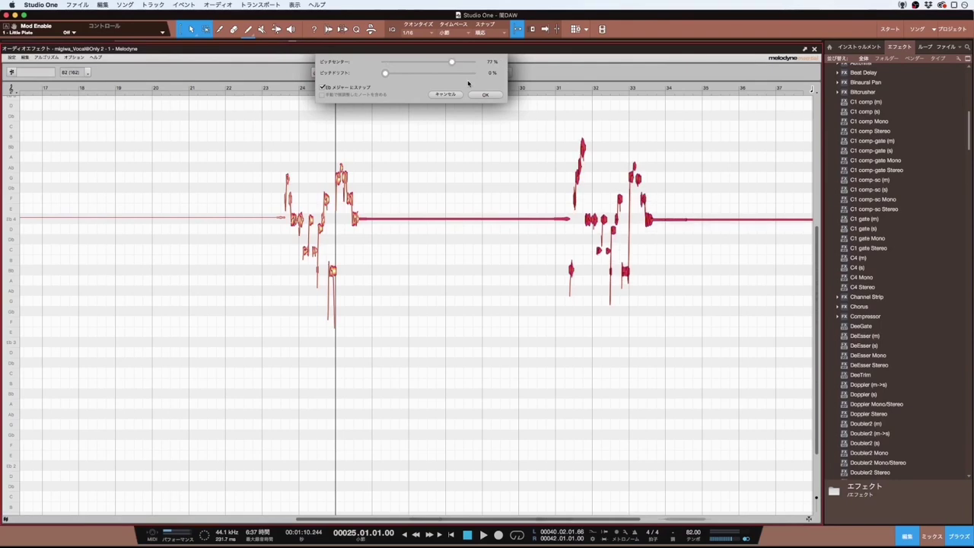
{"action": "left_click", "coordinate": [491, 95]}
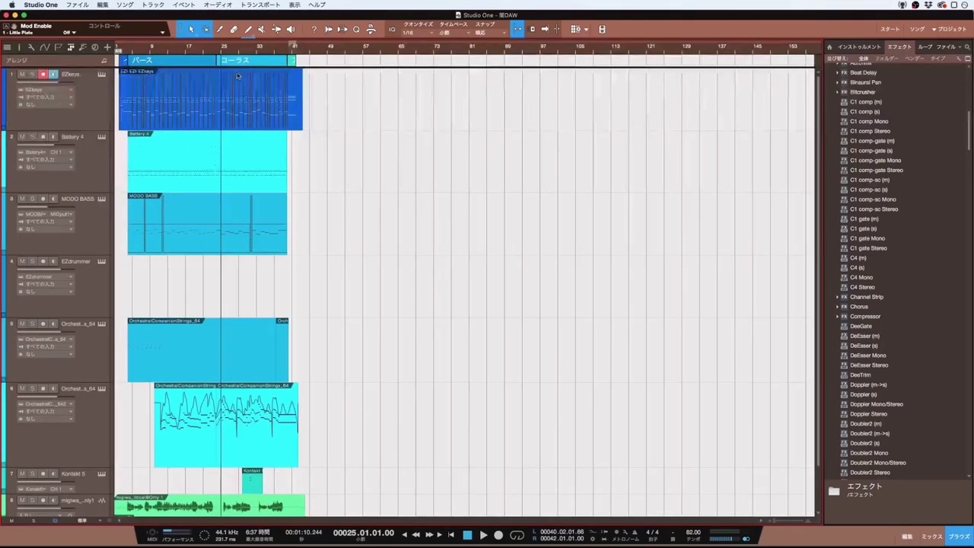
Step: Open the EZkeys part in the note editor and examine its notes from bar 25 to the end
{"action": "double_click", "coordinate": [264, 77]}
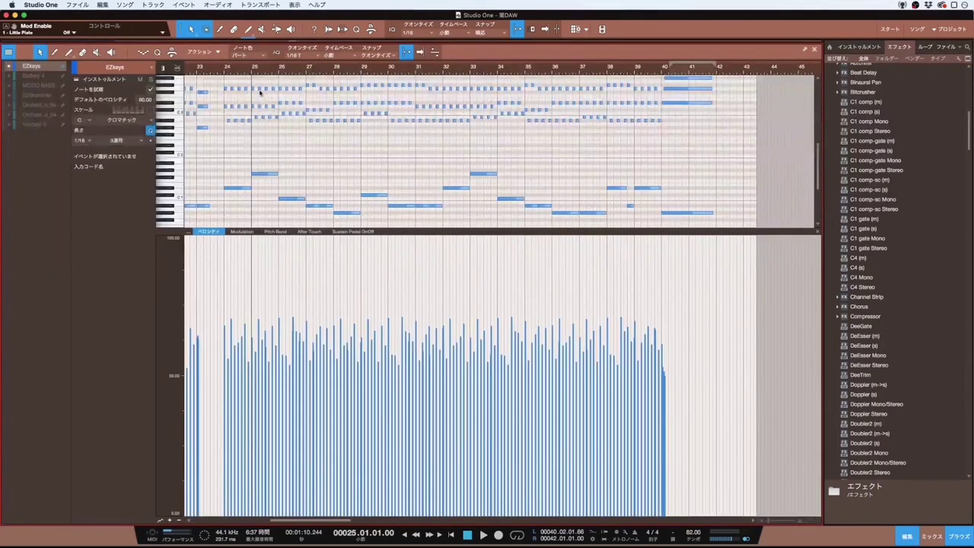
{"action": "left_click", "coordinate": [281, 72]}
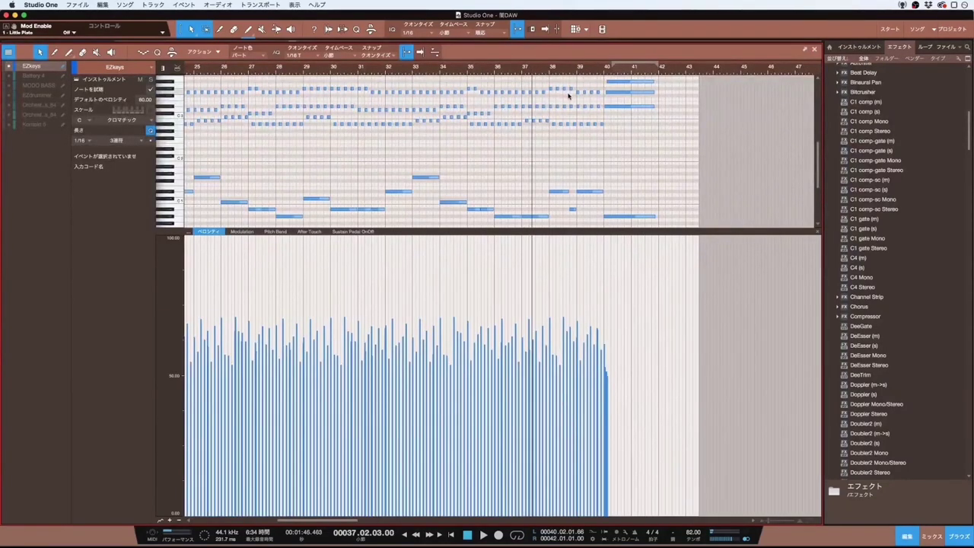
{"action": "scroll", "coordinate": [579, 114], "scroll_direction": "down", "scroll_amount": 2}
{"action": "scroll", "coordinate": [601, 145], "scroll_direction": "up", "scroll_amount": 1}
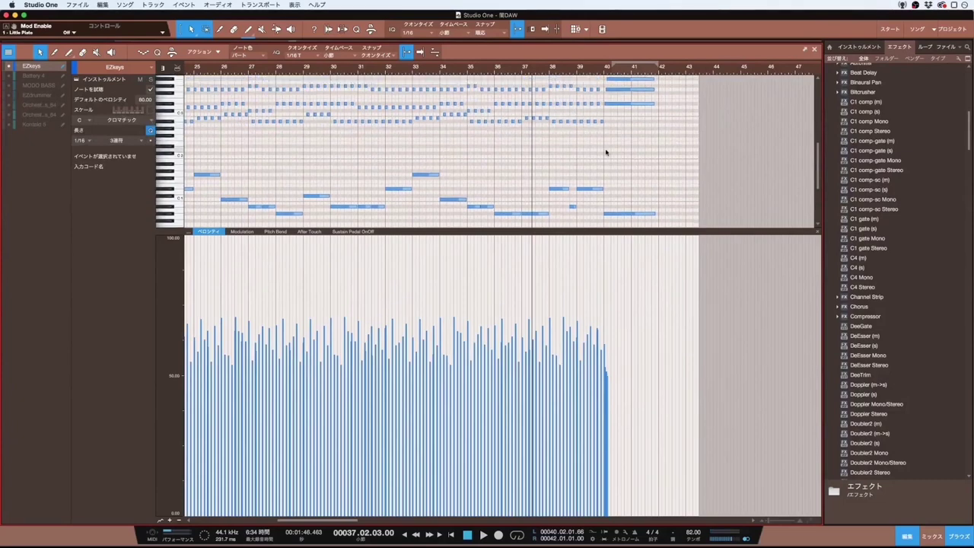
{"action": "key", "text": "F2"}
Step: Compare the second vocal's closing notes around bars 39 to 41 in Melodyne with the final EZkeys notes
{"action": "scroll", "coordinate": [348, 298], "scroll_direction": "down", "scroll_amount": 3}
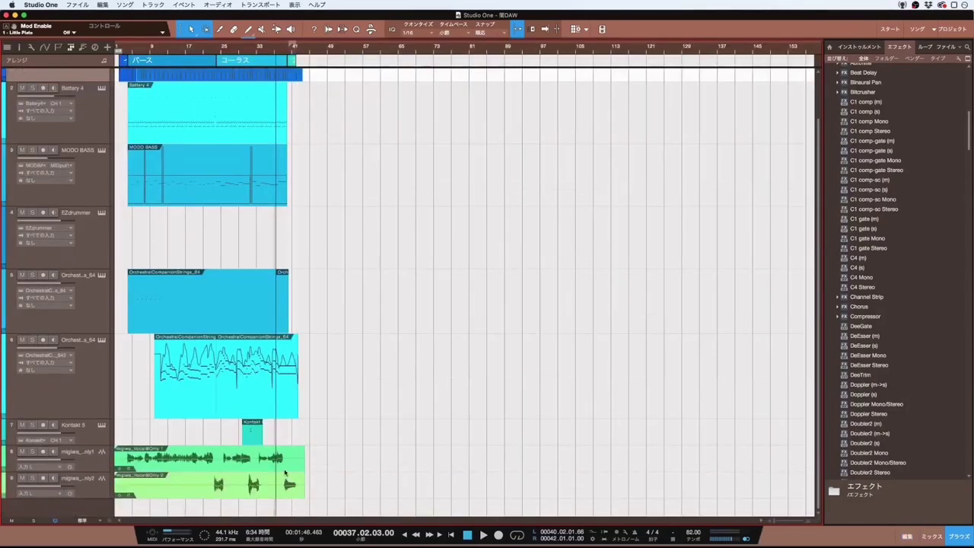
{"action": "double_click", "coordinate": [287, 473]}
{"action": "key", "text": "F2"}
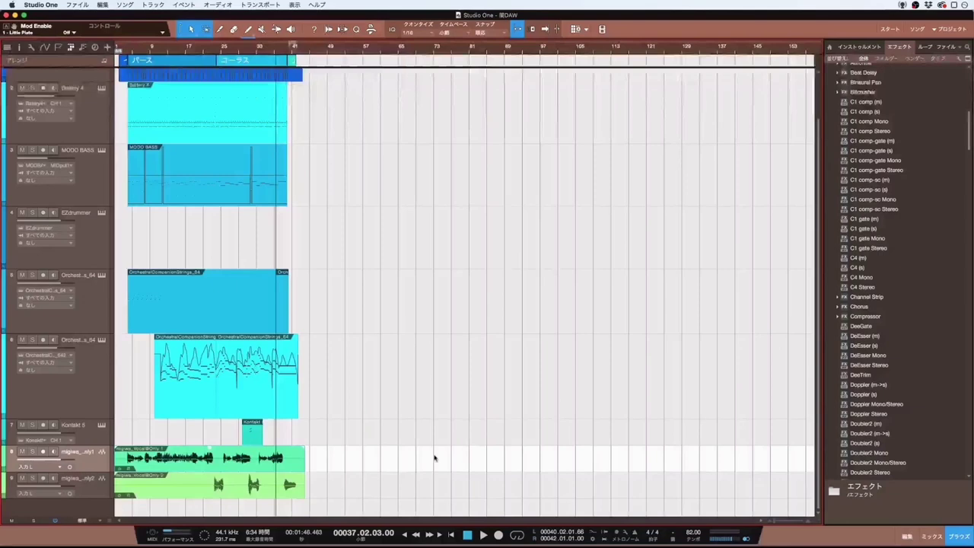
{"action": "double_click", "coordinate": [289, 492]}
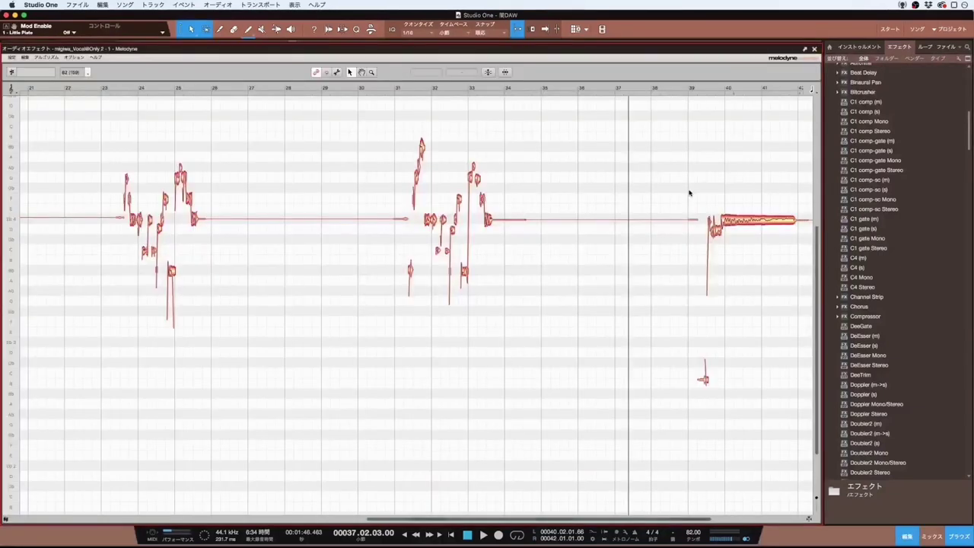
{"action": "key", "text": "F2"}
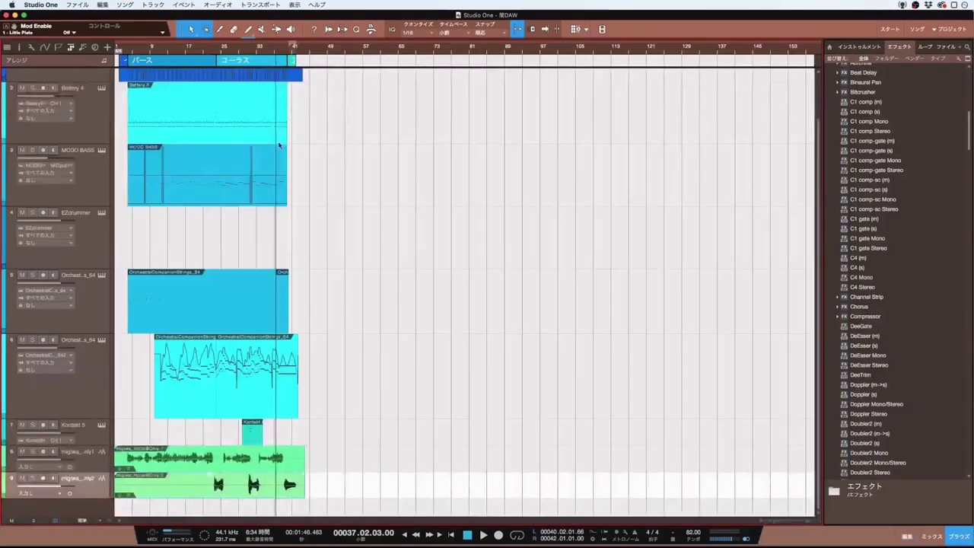
{"action": "left_click", "coordinate": [289, 127]}
{"action": "key", "text": "F2"}
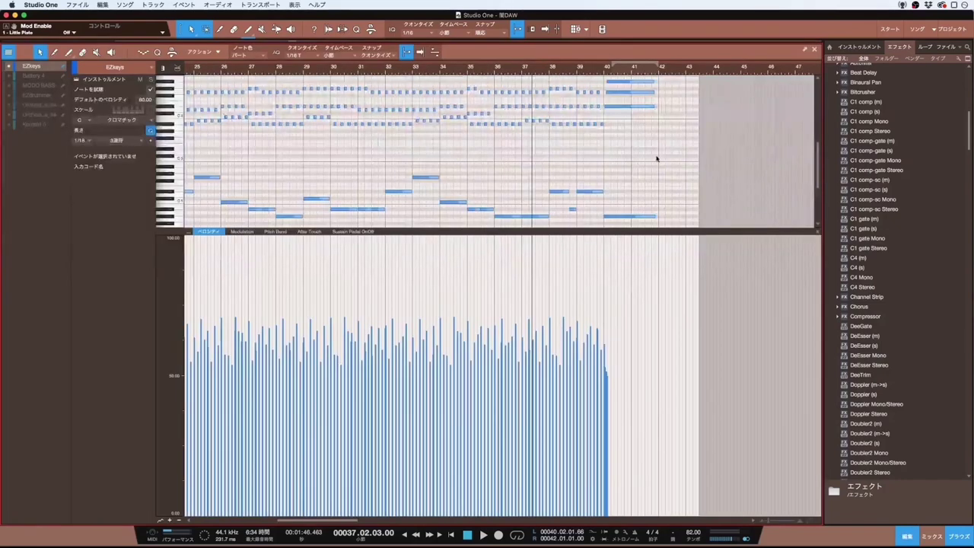
{"action": "scroll", "coordinate": [657, 158], "scroll_direction": "up", "scroll_amount": 2}
{"action": "key", "text": "F2"}
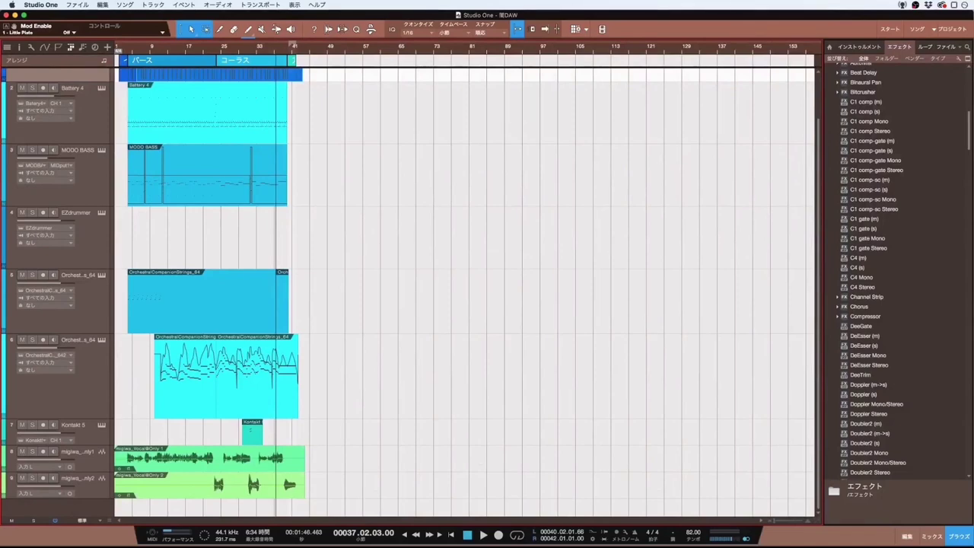
Step: Play the song from about bar 11 with the mixer open to judge the vocal level, bringing the vocal tracks into view
{"action": "left_click", "coordinate": [163, 50]}
{"action": "key", "text": "F3"}
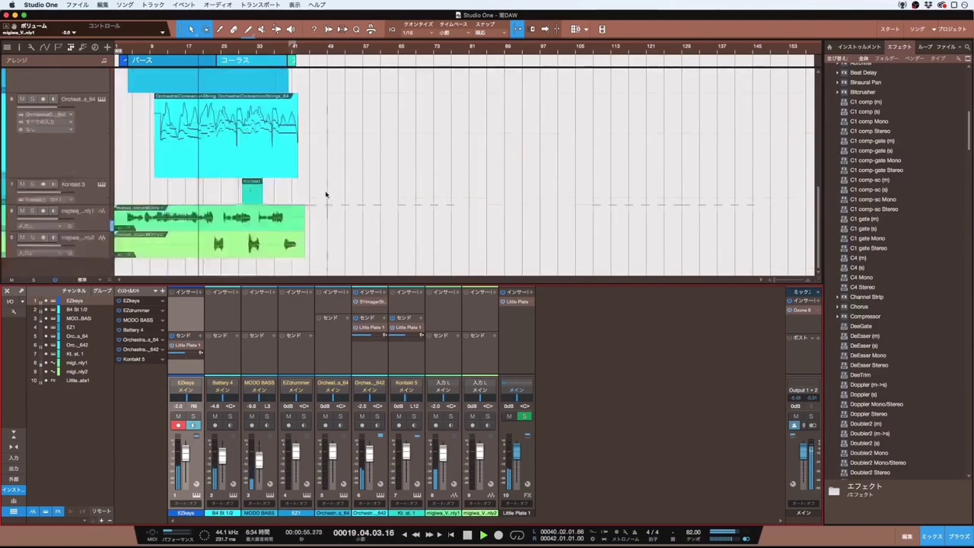
{"action": "scroll", "coordinate": [266, 220], "scroll_direction": "down", "scroll_amount": 5}
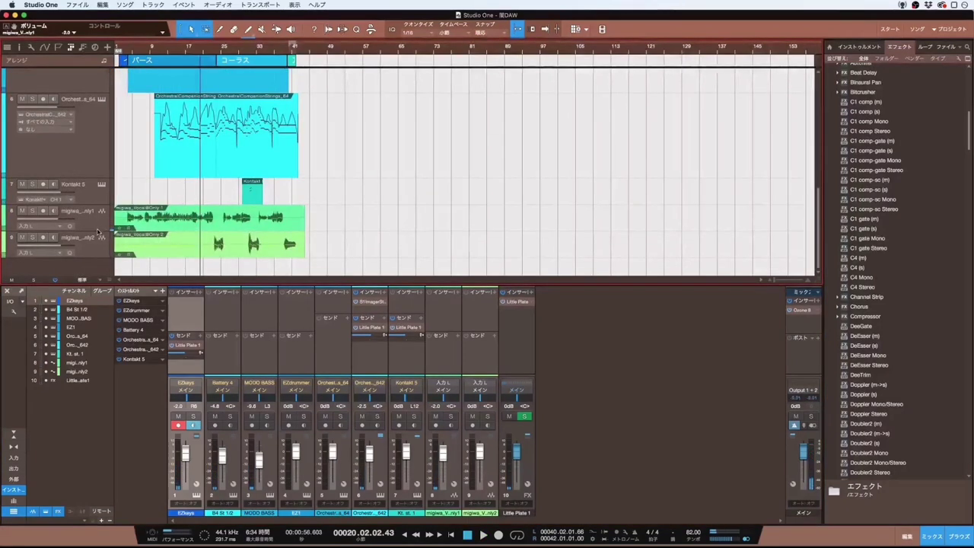
{"action": "left_click_drag", "start_coordinate": [97, 232], "coordinate": [107, 231]}
Step: Insert MV2 Mono on both vocal tracks and load the Squeeze preset on the second vocal's instance
{"action": "scroll", "coordinate": [876, 145], "scroll_direction": "up", "scroll_amount": 10}
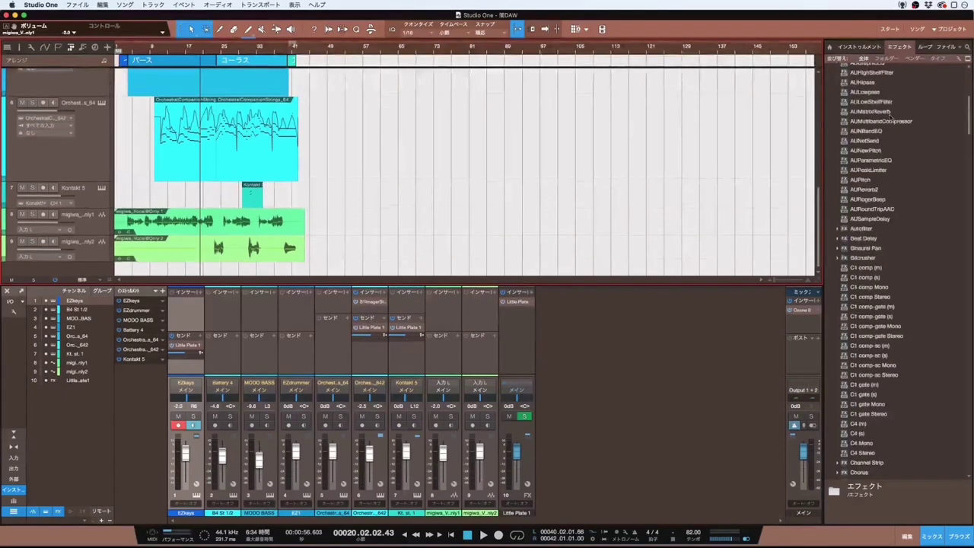
{"action": "left_click_drag", "start_coordinate": [869, 109], "coordinate": [456, 326]}
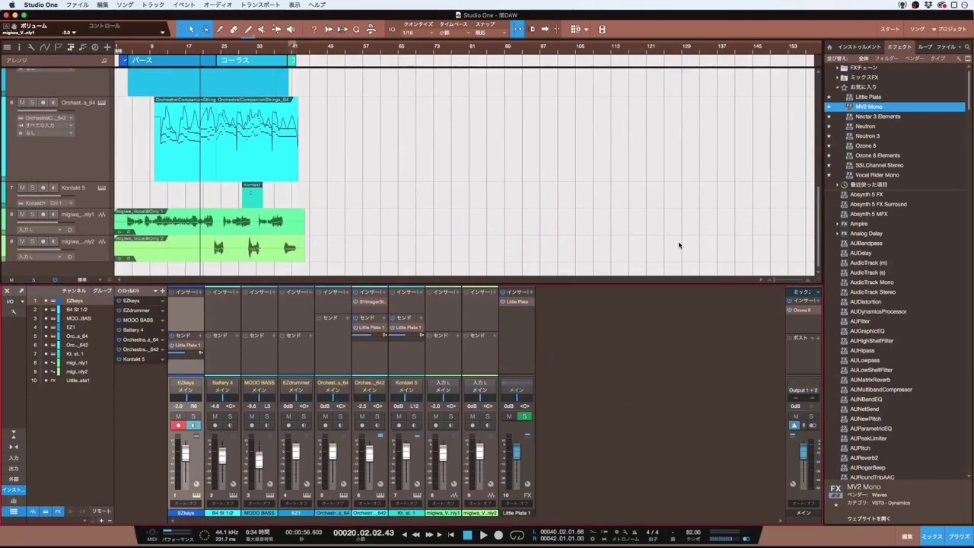
{"action": "left_click_drag", "start_coordinate": [495, 355], "coordinate": [477, 324]}
{"action": "left_click_drag", "start_coordinate": [581, 122], "coordinate": [520, 92]}
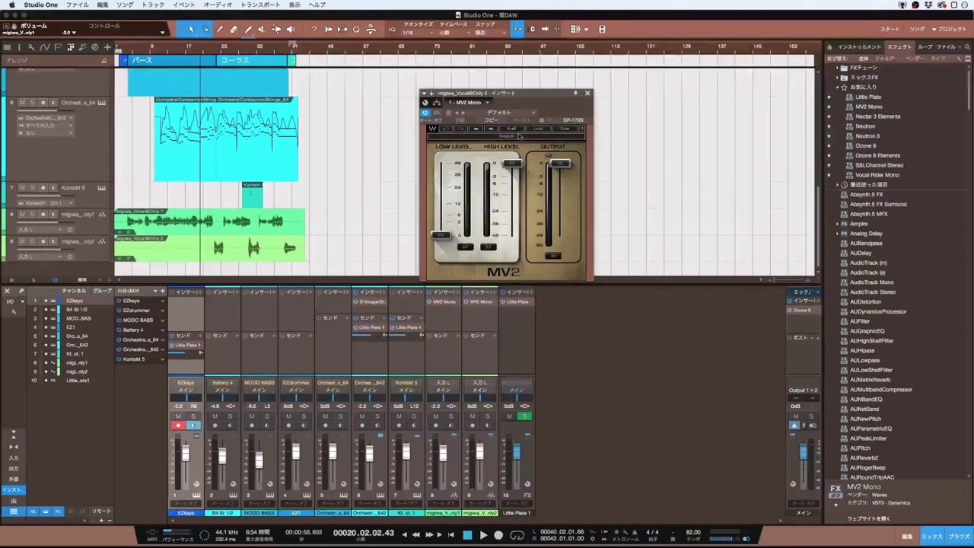
{"action": "left_click", "coordinate": [531, 129]}
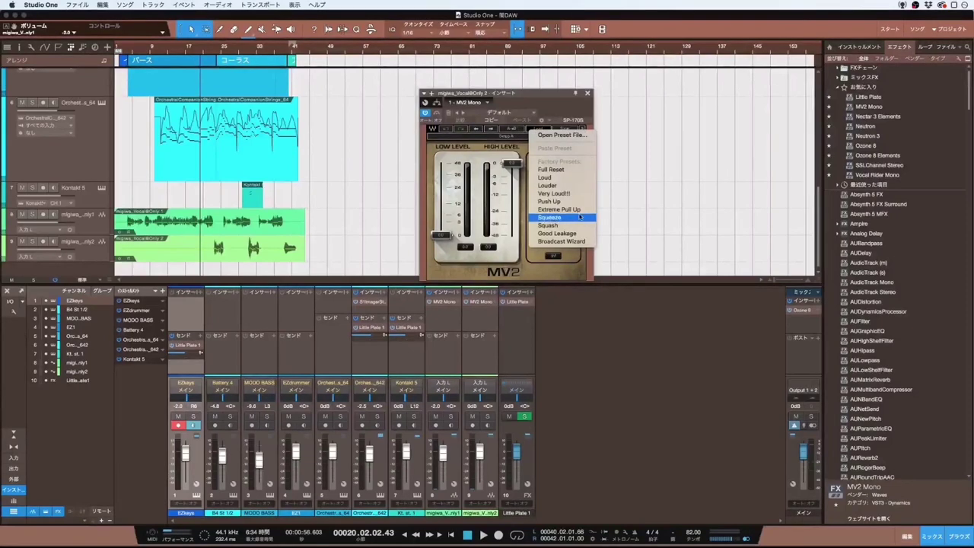
{"action": "left_click", "coordinate": [551, 217]}
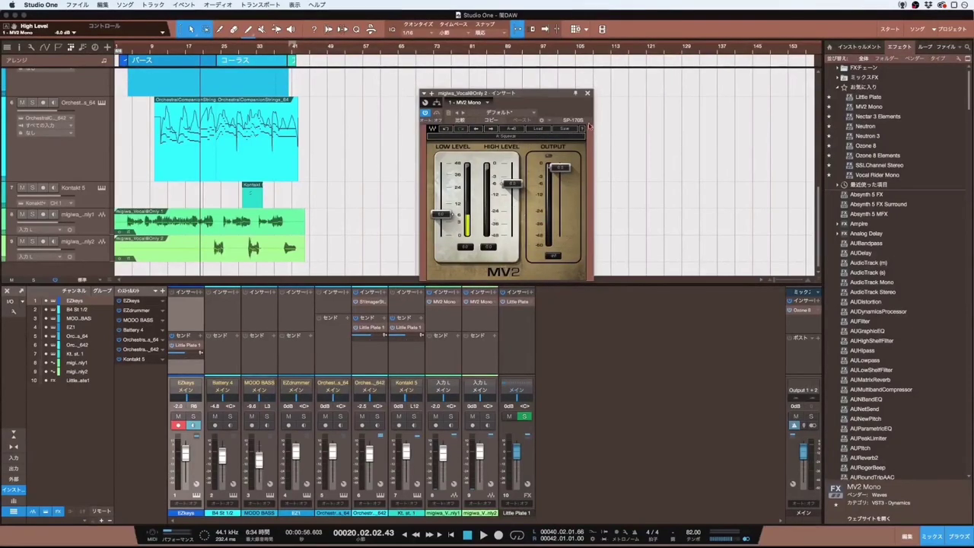
Step: Set the first vocal's volume to -4.4 dB and the second's to -7.2 dB, and send both to Little Plate 1
{"action": "left_click", "coordinate": [479, 396]}
{"action": "right_click", "coordinate": [467, 342]}
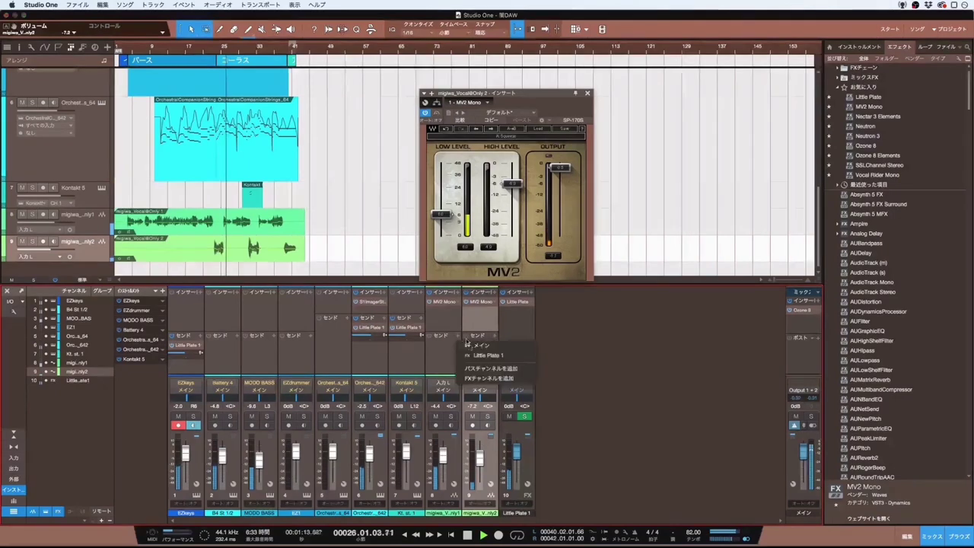
{"action": "left_click", "coordinate": [488, 355]}
{"action": "right_click", "coordinate": [496, 342]}
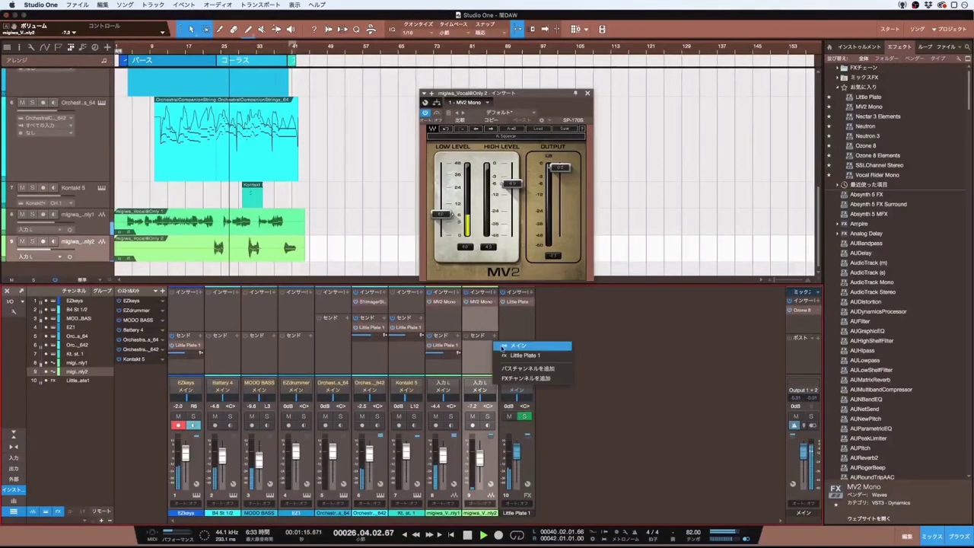
{"action": "left_click", "coordinate": [525, 355]}
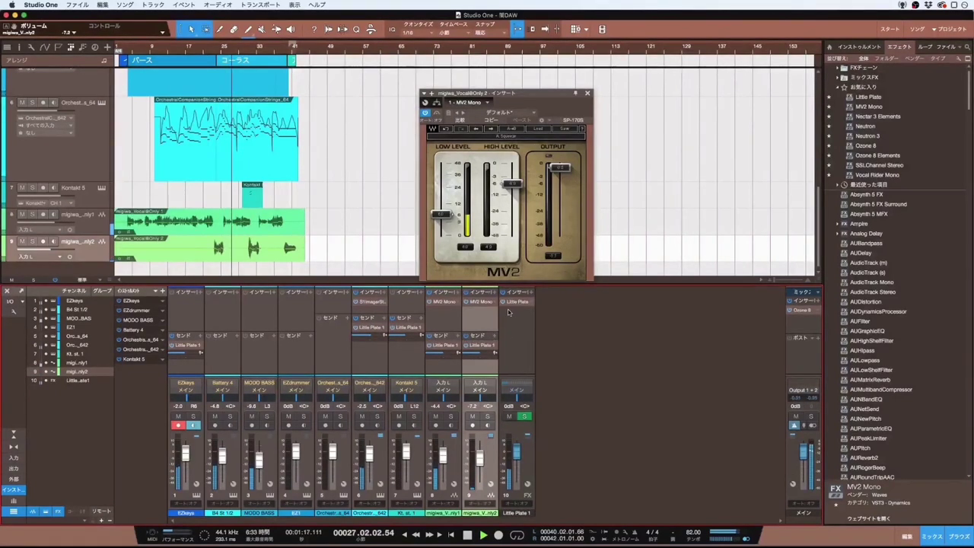
Step: Check the Little Plate reverb's settings and set the second vocal's send level to -13.5 dB
{"action": "left_click", "coordinate": [517, 302]}
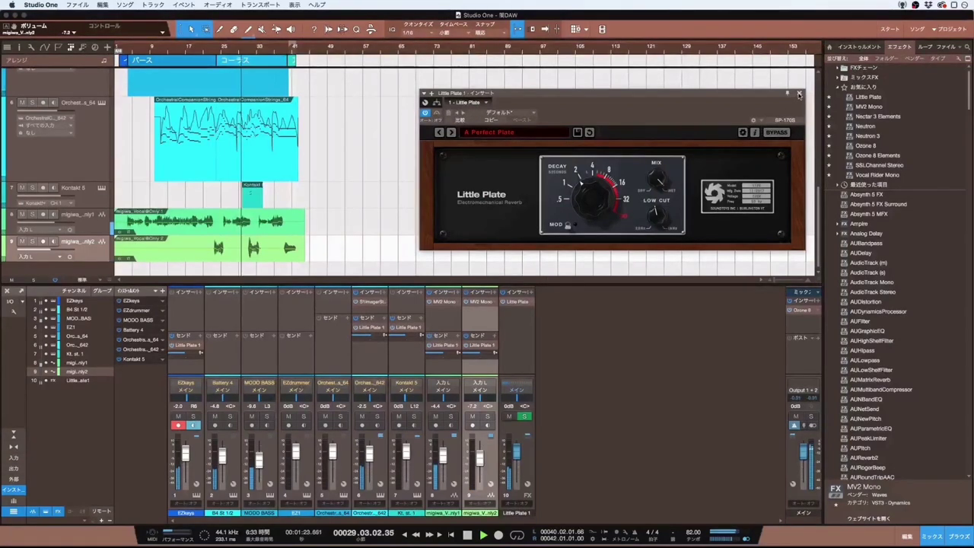
{"action": "left_click", "coordinate": [799, 94]}
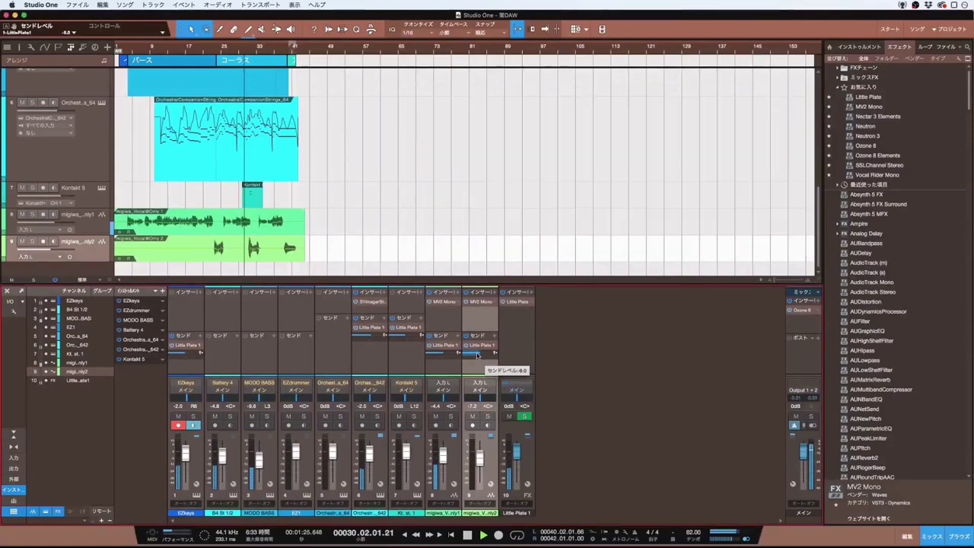
{"action": "left_click_drag", "start_coordinate": [478, 355], "coordinate": [470, 355]}
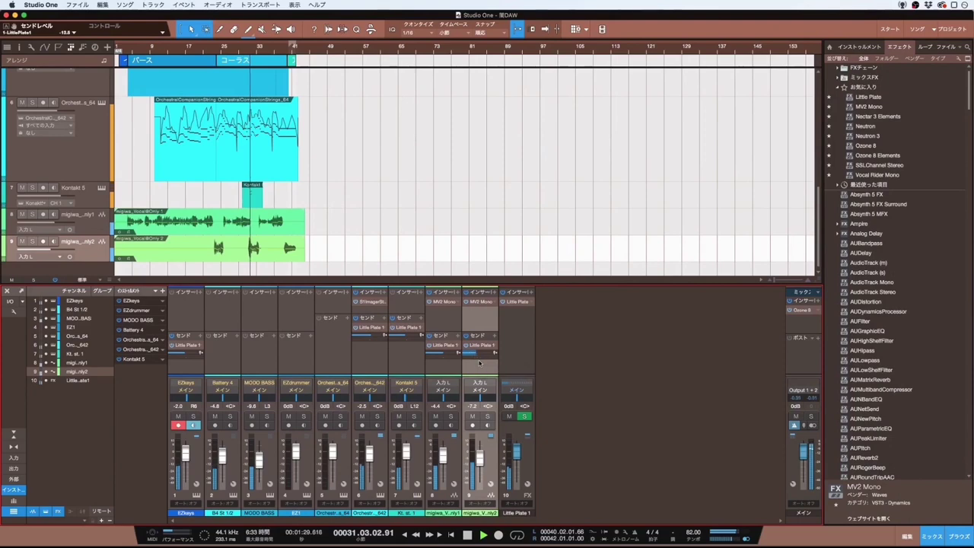
Step: Readjust the vocal send level to the Little Plate 1 reverb, setting it to -8.8 dB
{"action": "left_click_drag", "start_coordinate": [470, 355], "coordinate": [438, 355]}
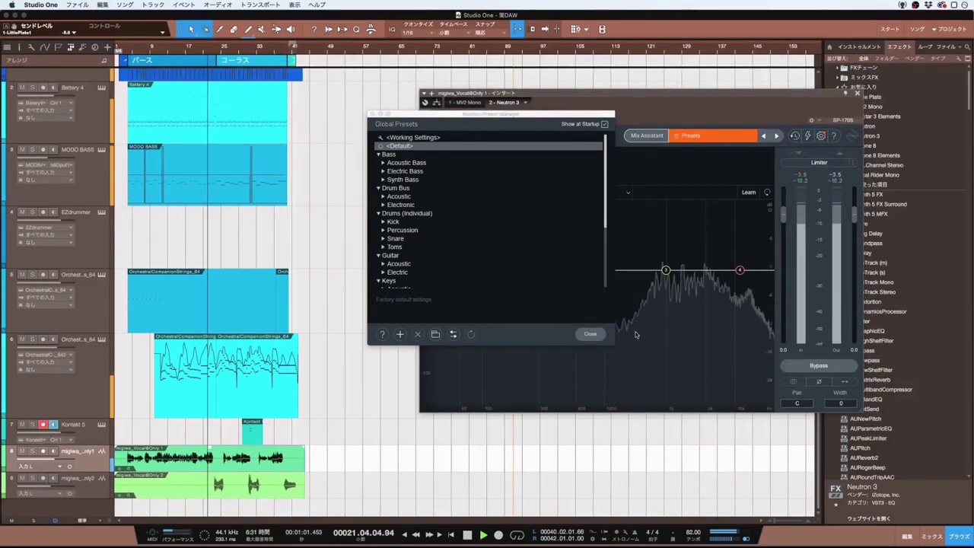
{"action": "left_click", "coordinate": [690, 136]}
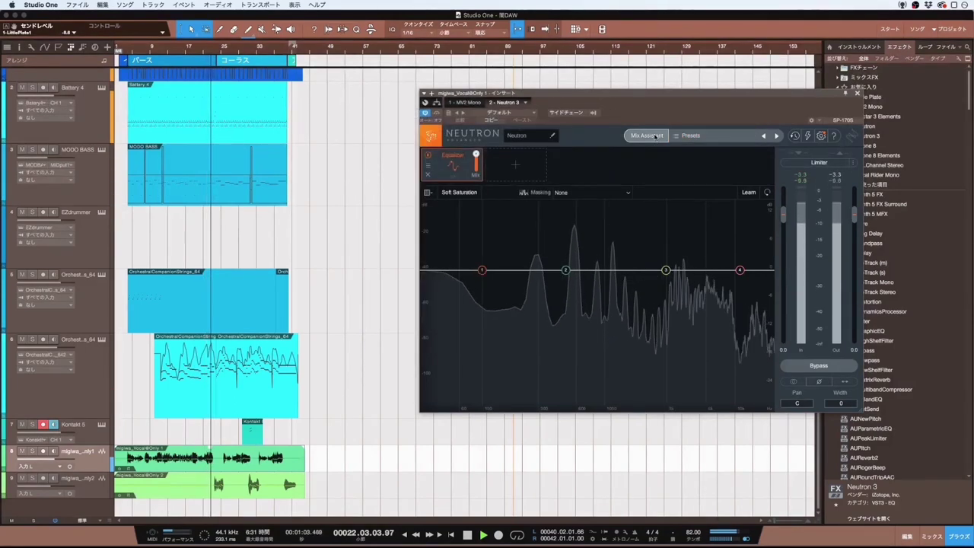
{"action": "left_click", "coordinate": [656, 136]}
{"action": "left_click", "coordinate": [653, 335]}
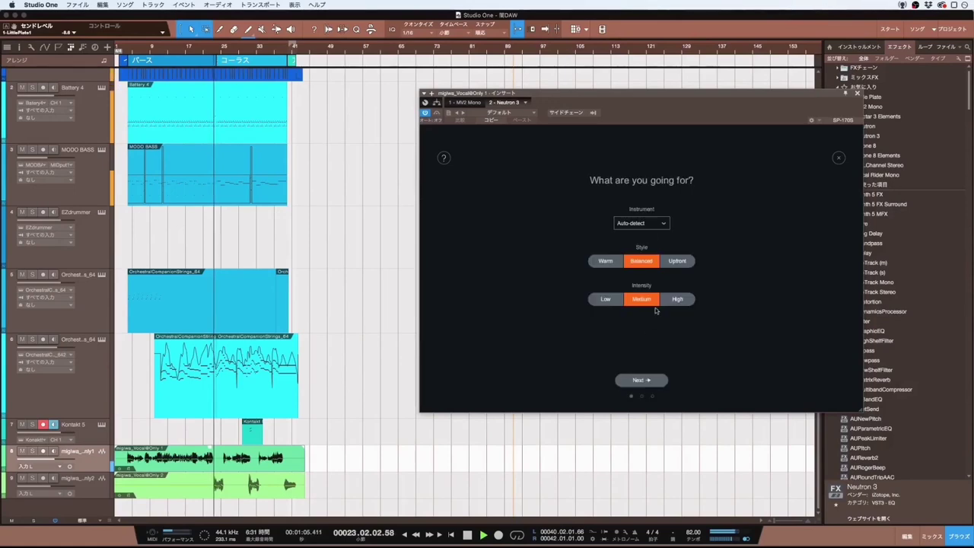
{"action": "left_click", "coordinate": [839, 158]}
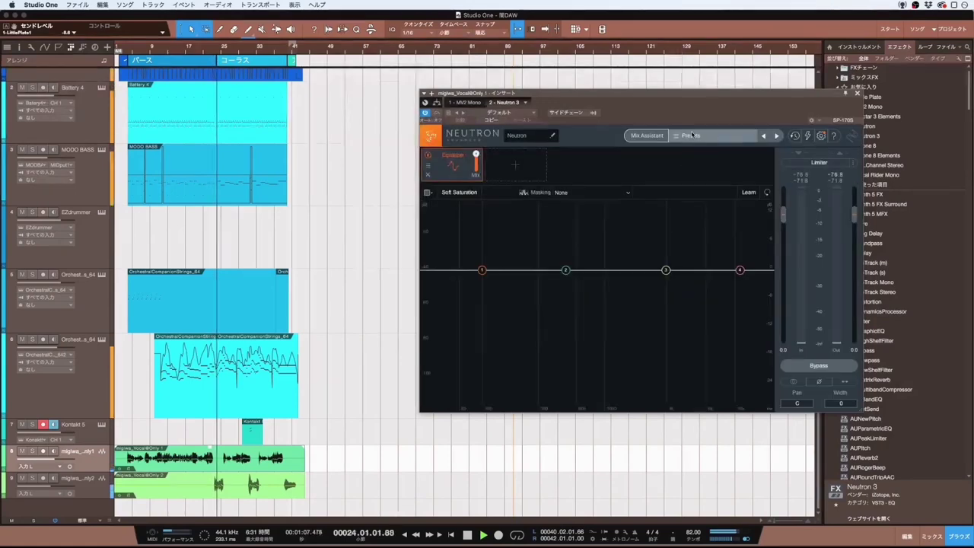
Step: Load the Female Vocal Basic preset from the Vocals category in the first vocal's Neutron 3
{"action": "left_click", "coordinate": [691, 136]}
{"action": "scroll", "coordinate": [429, 247], "scroll_direction": "down", "scroll_amount": 2}
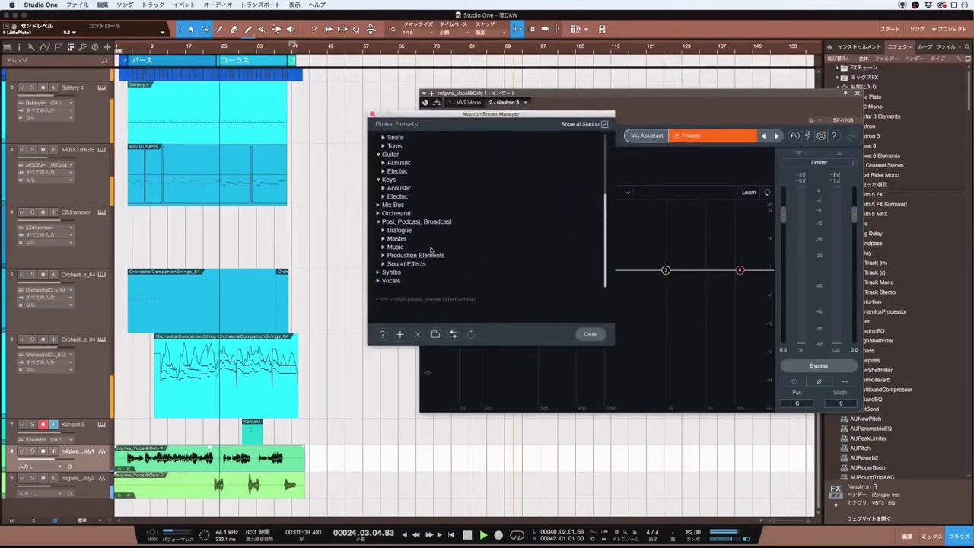
{"action": "left_click", "coordinate": [379, 280]}
{"action": "scroll", "coordinate": [385, 263], "scroll_direction": "down", "scroll_amount": 3}
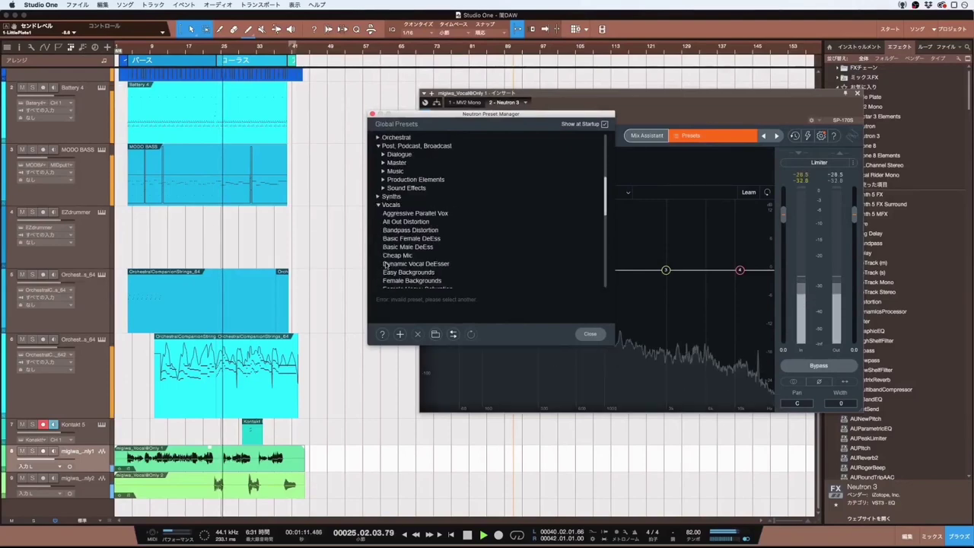
{"action": "scroll", "coordinate": [385, 263], "scroll_direction": "down", "scroll_amount": 2}
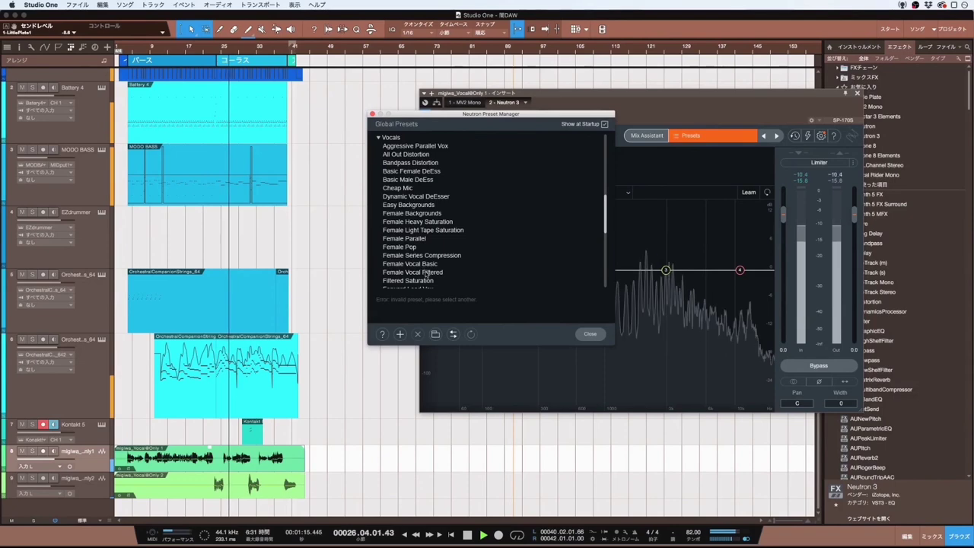
{"action": "left_click", "coordinate": [411, 264]}
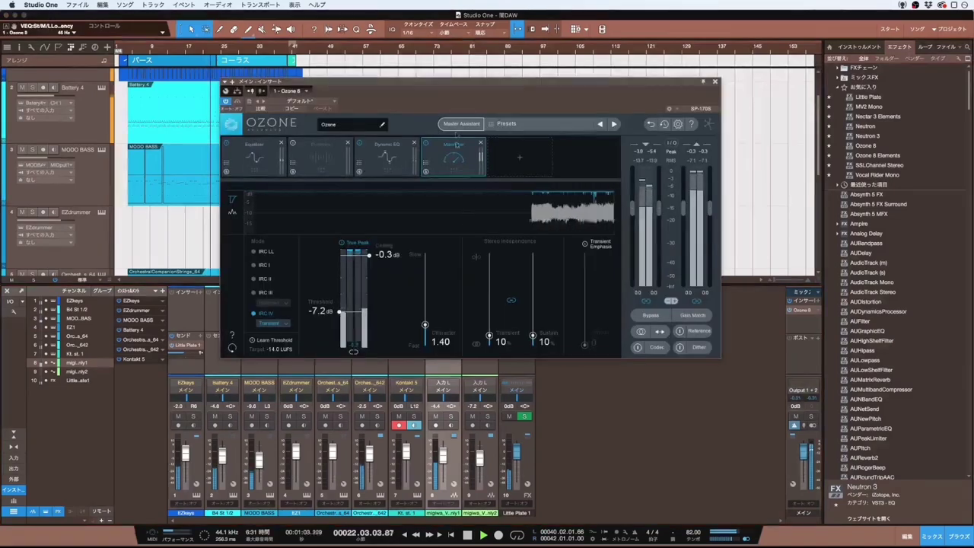
Step: Run Ozone 8's Master Assistant on the main output with target CD and Low intensity, and accept its result
{"action": "left_click", "coordinate": [455, 127]}
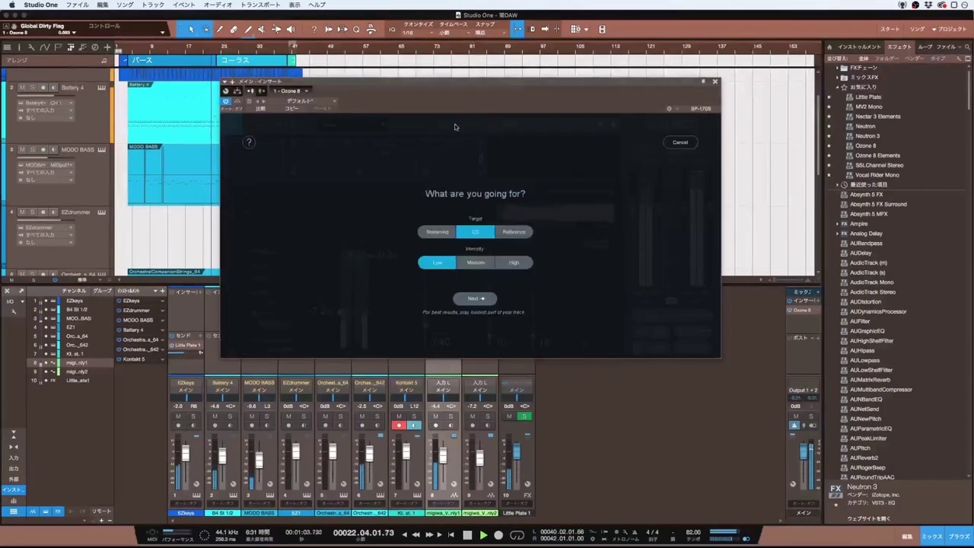
{"action": "left_click", "coordinate": [473, 299]}
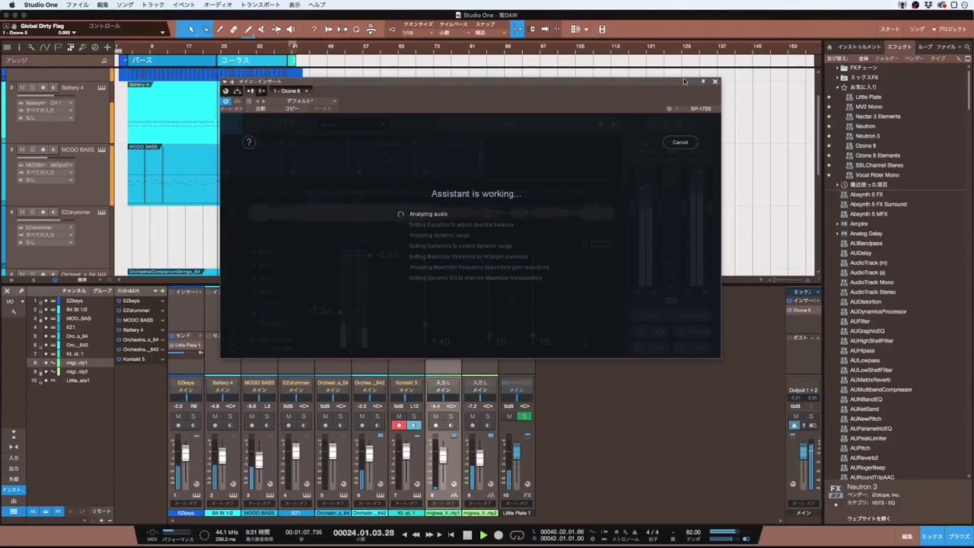
{"action": "left_click_drag", "start_coordinate": [698, 83], "coordinate": [821, 174]}
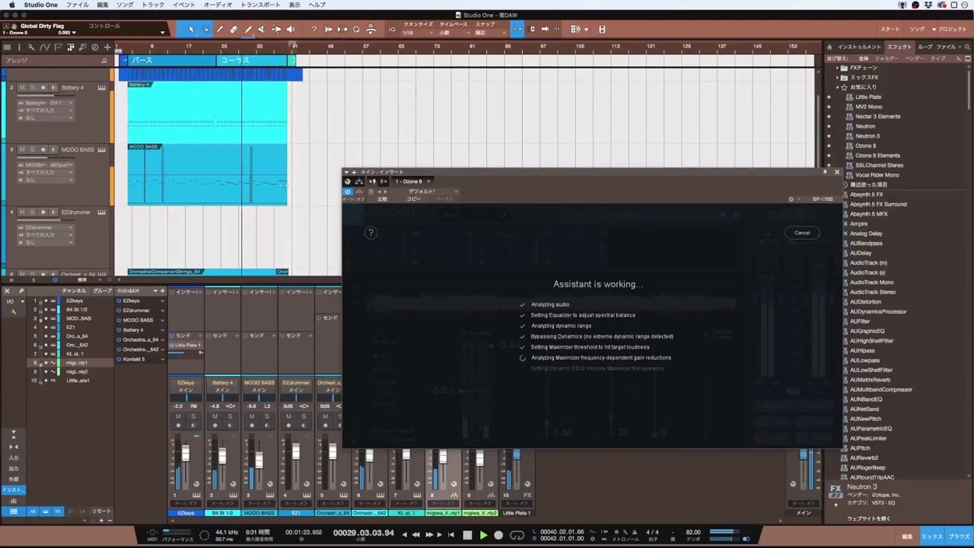
{"action": "scroll", "coordinate": [288, 170], "scroll_direction": "down", "scroll_amount": 5}
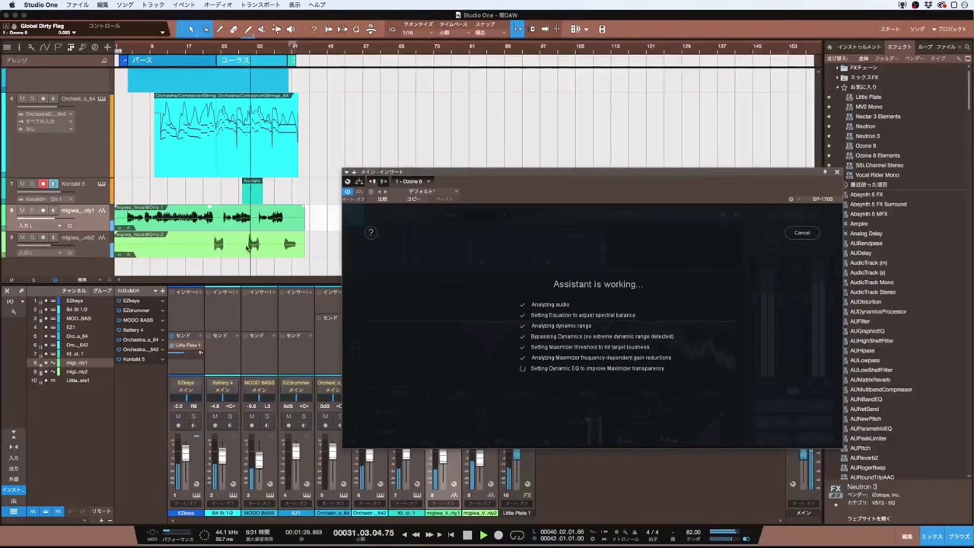
{"action": "left_click", "coordinate": [595, 390]}
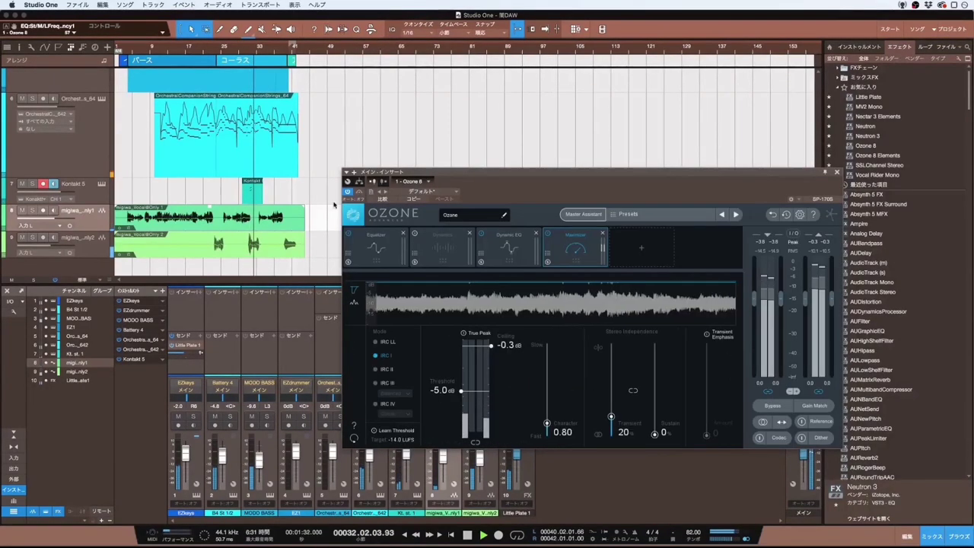
Step: Position playback at bar 31 and examine the second vocal's waveform for the phrase there
{"action": "left_click", "coordinate": [247, 52]}
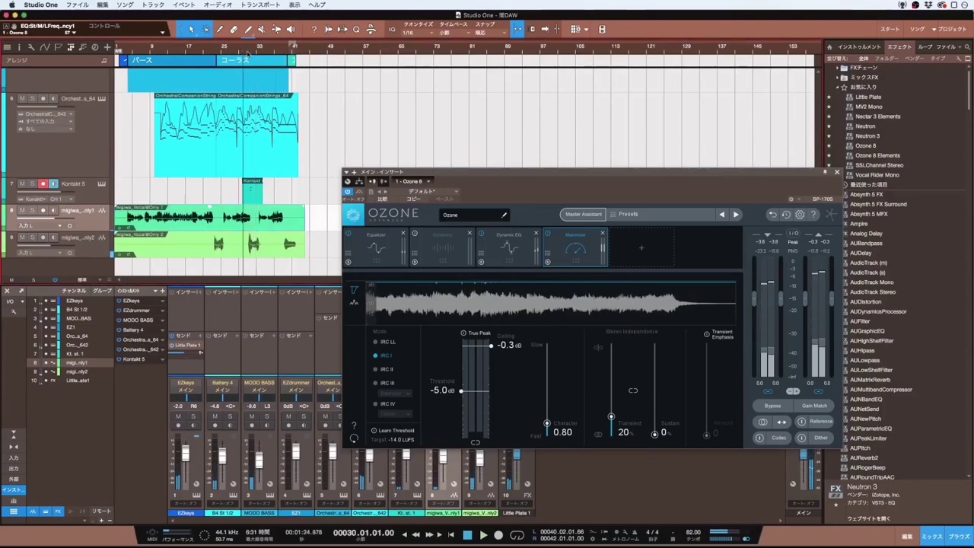
{"action": "key", "text": "e"}
{"action": "key", "text": "e"}
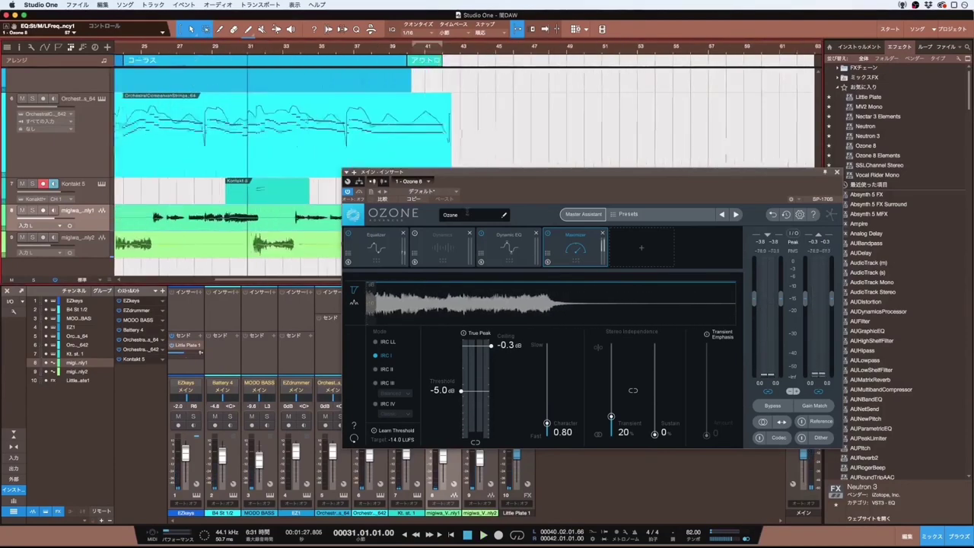
{"action": "key", "text": "e"}
{"action": "left_click_drag", "start_coordinate": [396, 172], "coordinate": [738, 223]}
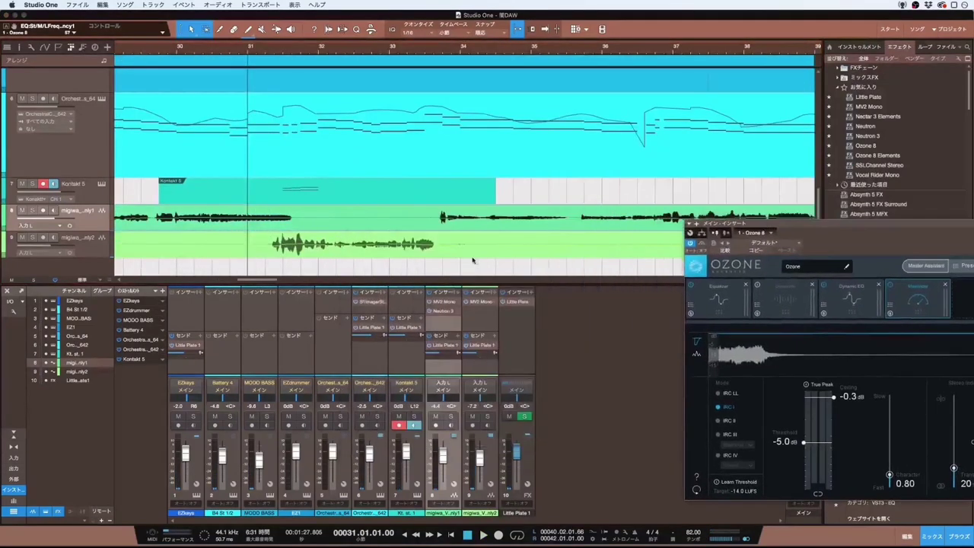
{"action": "key", "text": "w"}
{"action": "key", "text": "w"}
{"action": "key", "text": "w"}
{"action": "key", "text": "w"}
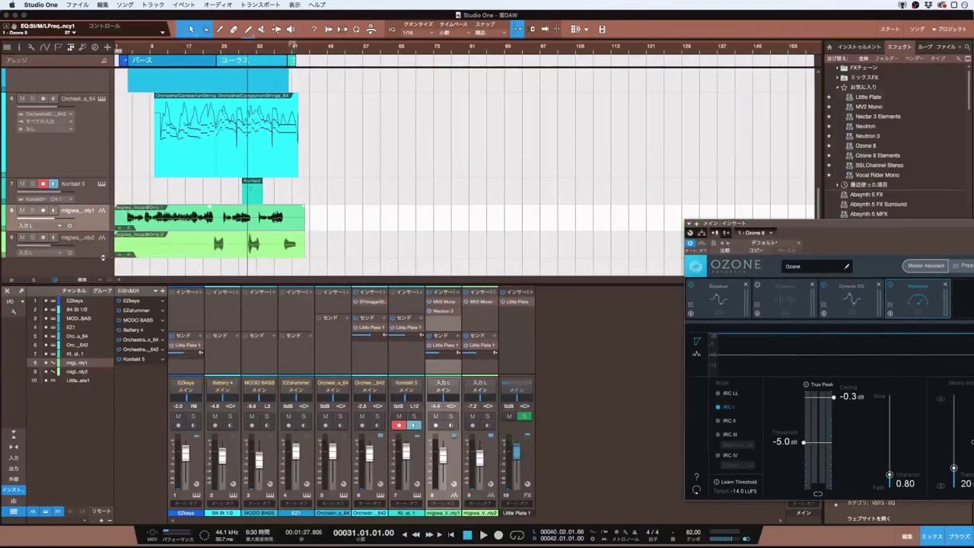
{"action": "key", "text": "z"}
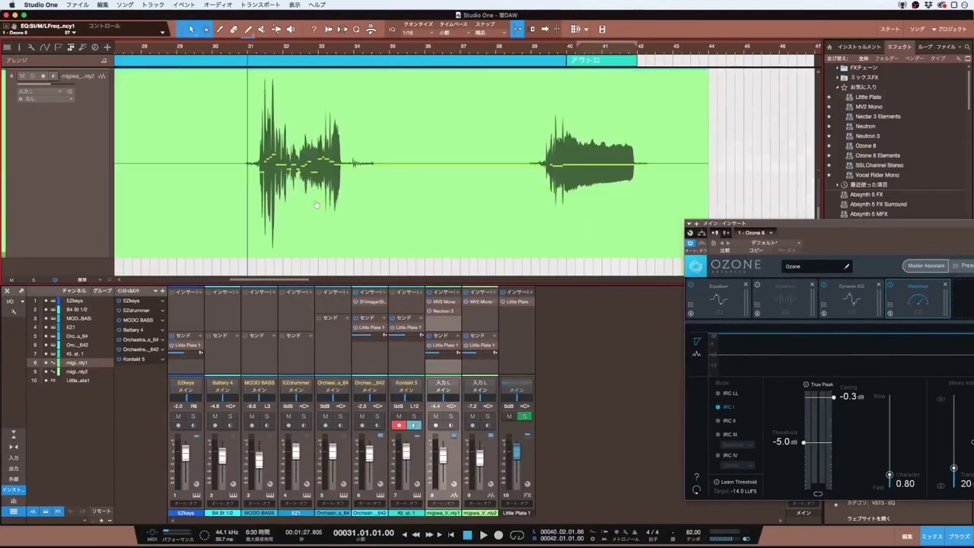
{"action": "key", "text": "w"}
{"action": "key", "text": "w"}
{"action": "key", "text": "e"}
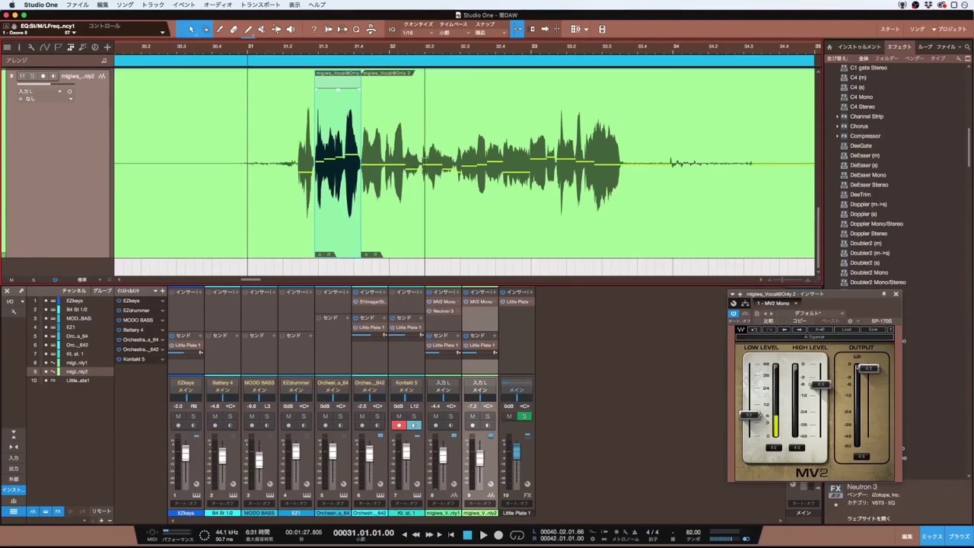
{"action": "key", "text": "w"}
{"action": "key", "text": "w"}
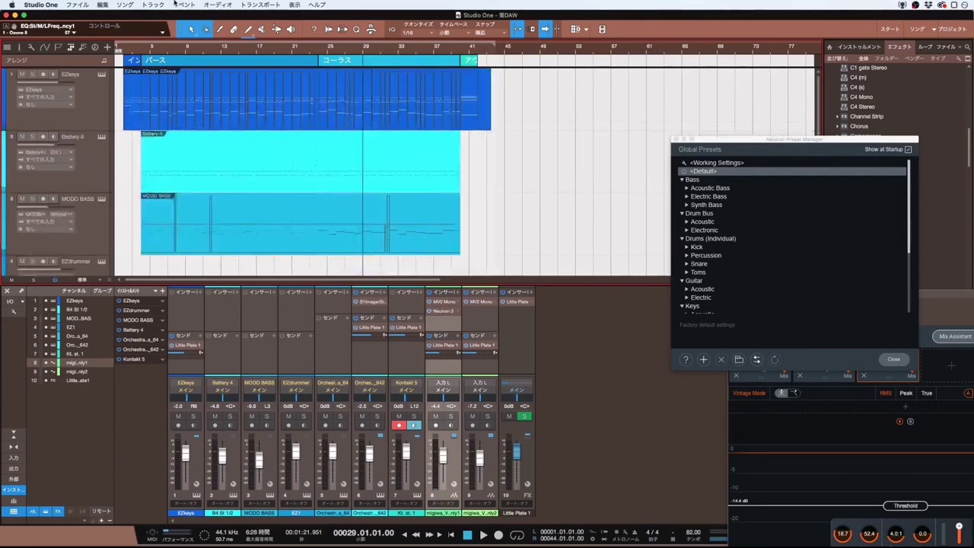
Step: Export the loop range as a 16-bit, 44.1 kHz Wave mixdown, adding 11 to the file name
{"action": "left_click", "coordinate": [125, 5]}
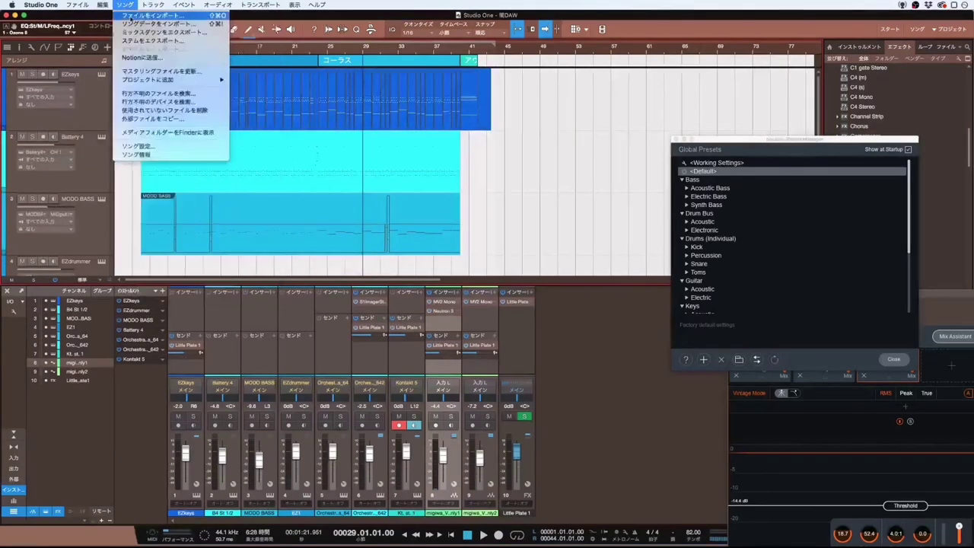
{"action": "left_click", "coordinate": [137, 33]}
{"action": "left_click", "coordinate": [346, 239]}
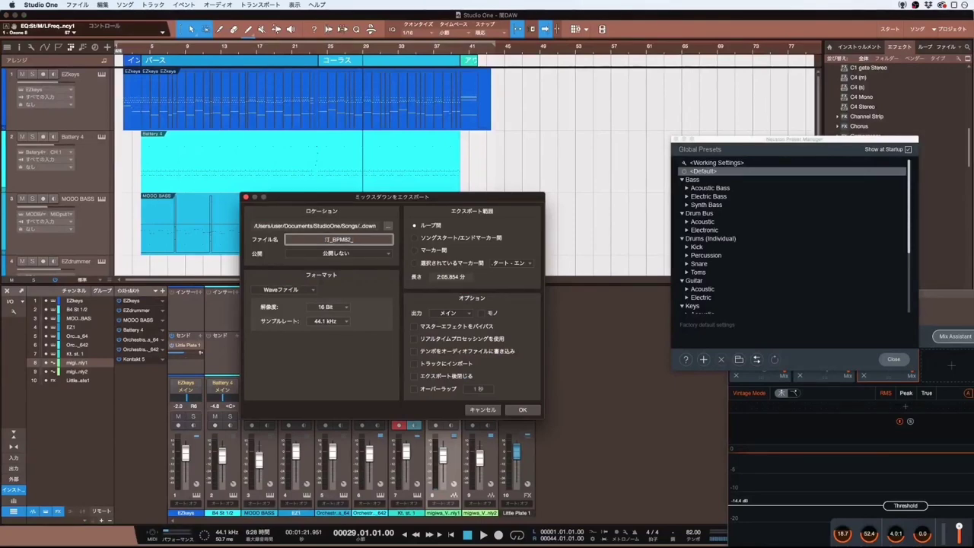
{"action": "type", "text": "11"}
{"action": "left_click", "coordinate": [525, 412]}
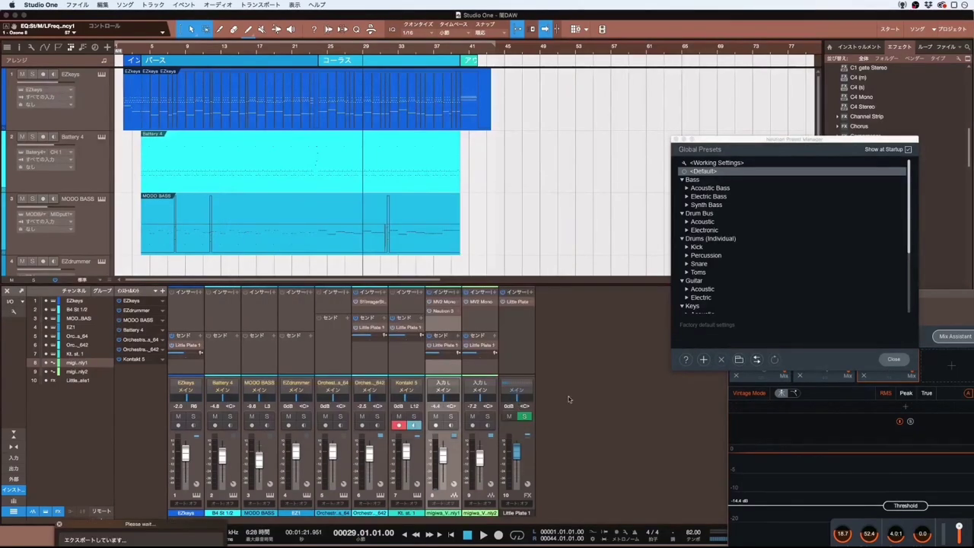